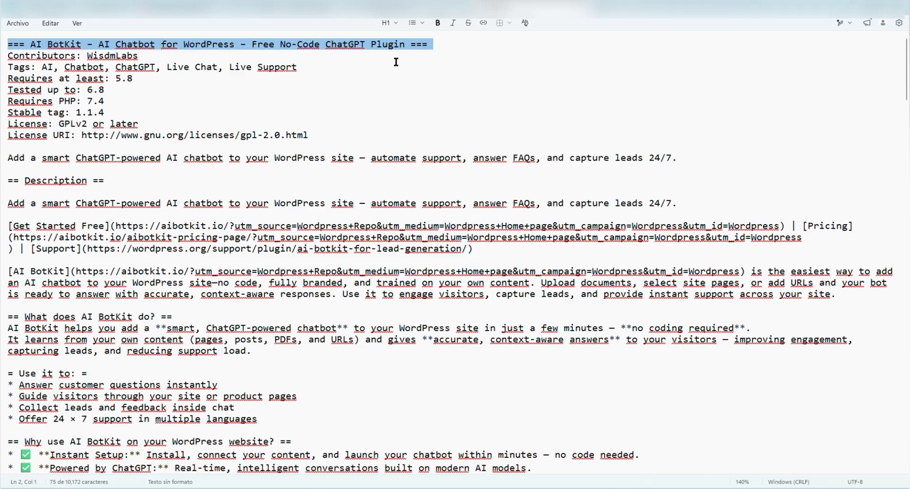
Step: Examine the AI BotKit readme's short description, what the plugin does and the reasons to use it on a WordPress website
{"action": "triple_click", "coordinate": [27, 158]}
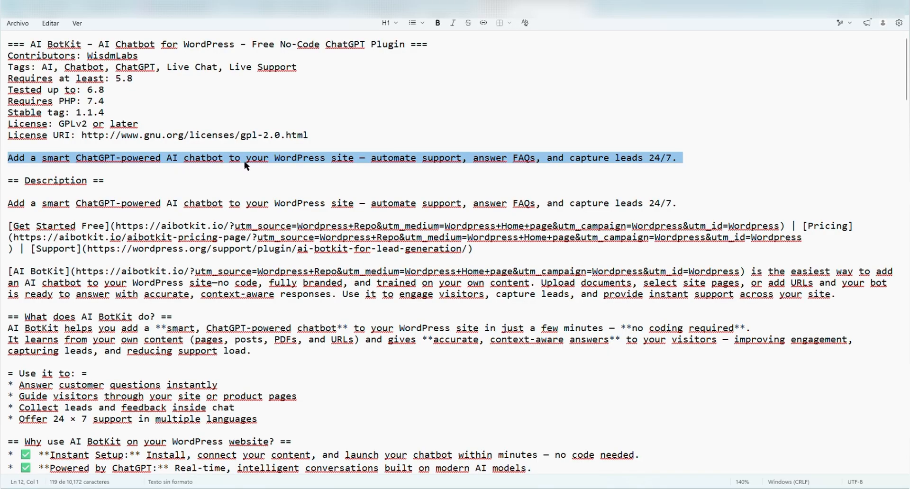
{"action": "left_click", "coordinate": [3, 328]}
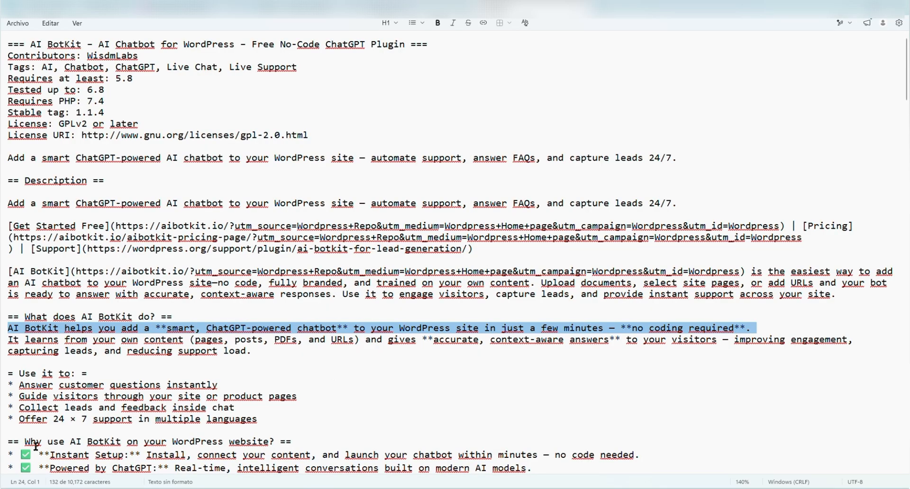
{"action": "scroll", "coordinate": [36, 446], "scroll_direction": "down", "scroll_amount": 3}
{"action": "scroll", "coordinate": [28, 353], "scroll_direction": "down", "scroll_amount": 1}
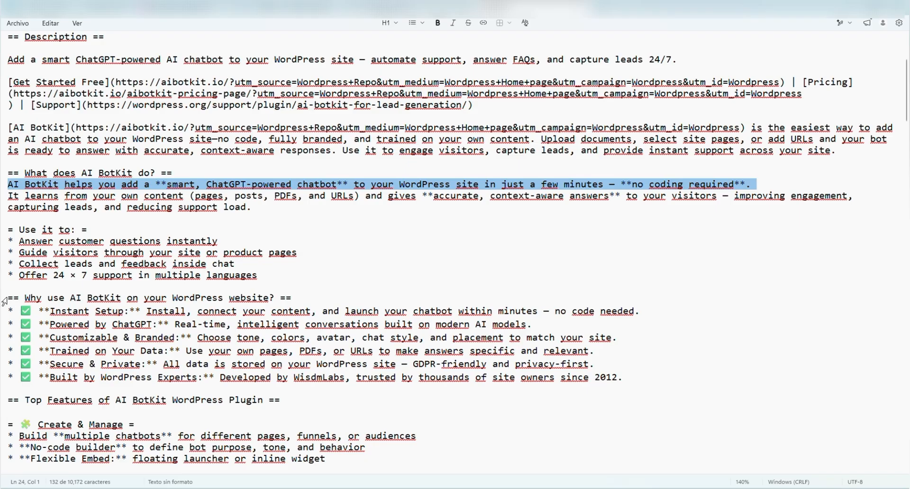
{"action": "left_click_drag", "start_coordinate": [9, 298], "coordinate": [300, 295]}
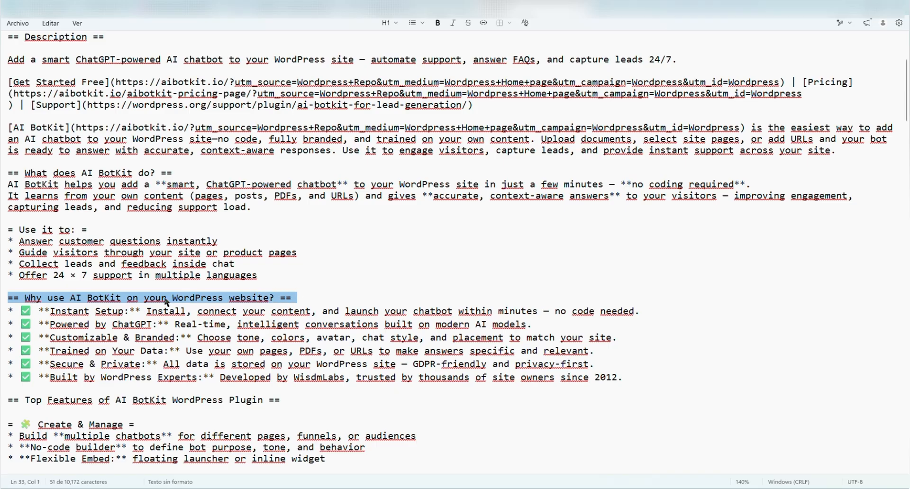
{"action": "left_click_drag", "start_coordinate": [61, 325], "coordinate": [153, 325]}
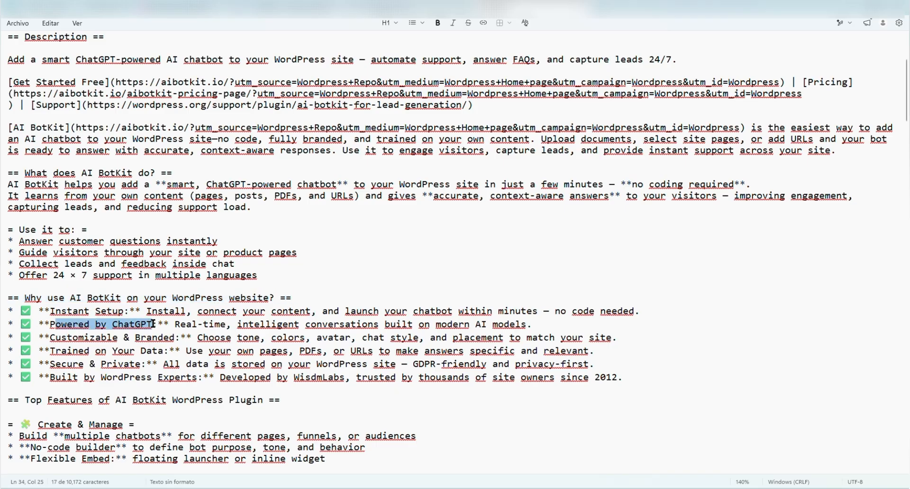
{"action": "scroll", "coordinate": [153, 326], "scroll_direction": "down", "scroll_amount": 2}
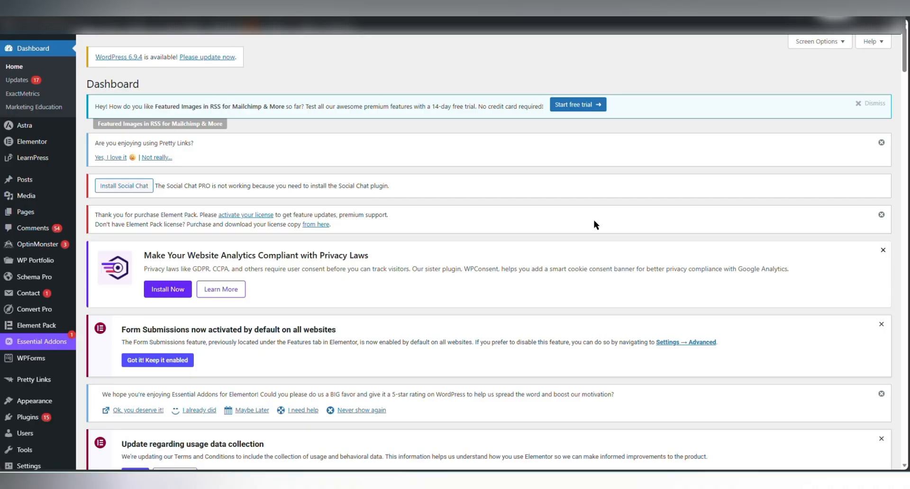
Step: Search the WordPress plugin directory for "ai botkit" from the dashboard's add-new-plugin page
{"action": "scroll", "coordinate": [52, 378], "scroll_direction": "down", "scroll_amount": 1}
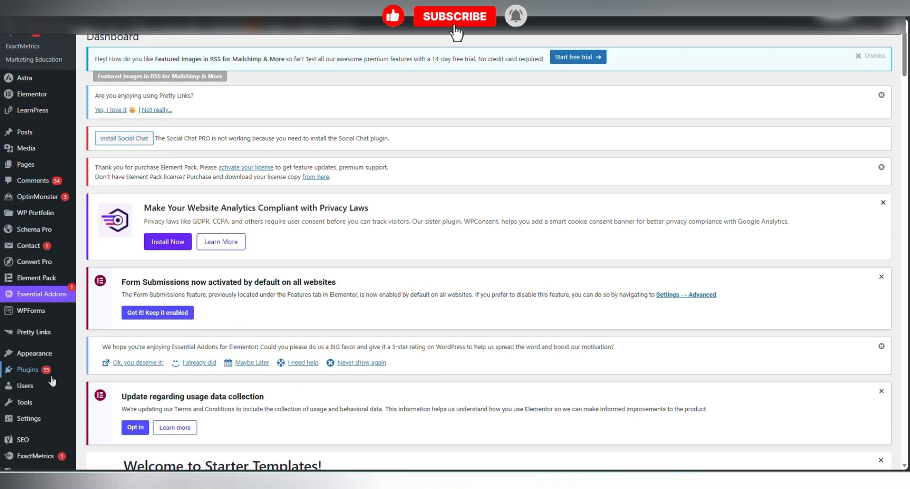
{"action": "mouse_move", "coordinate": [34, 373]}
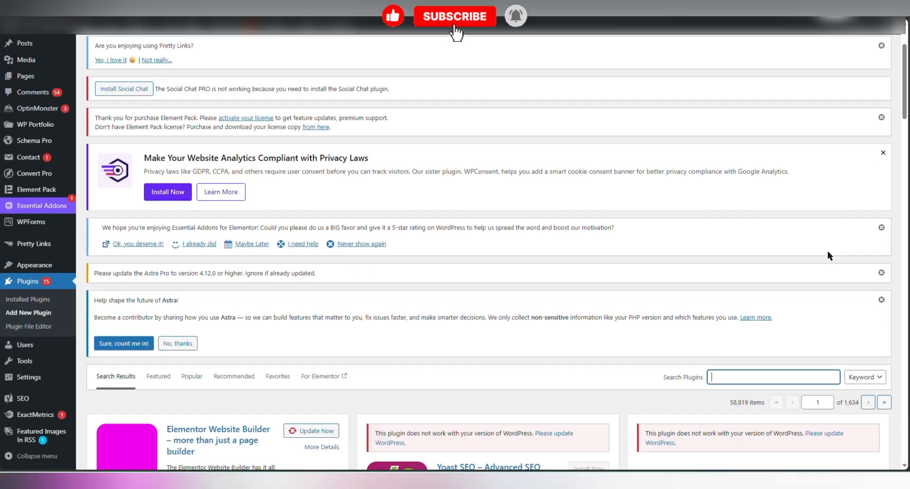
{"action": "scroll", "coordinate": [828, 253], "scroll_direction": "down", "scroll_amount": 2}
{"action": "left_click", "coordinate": [748, 282]}
{"action": "type", "text": "a"}
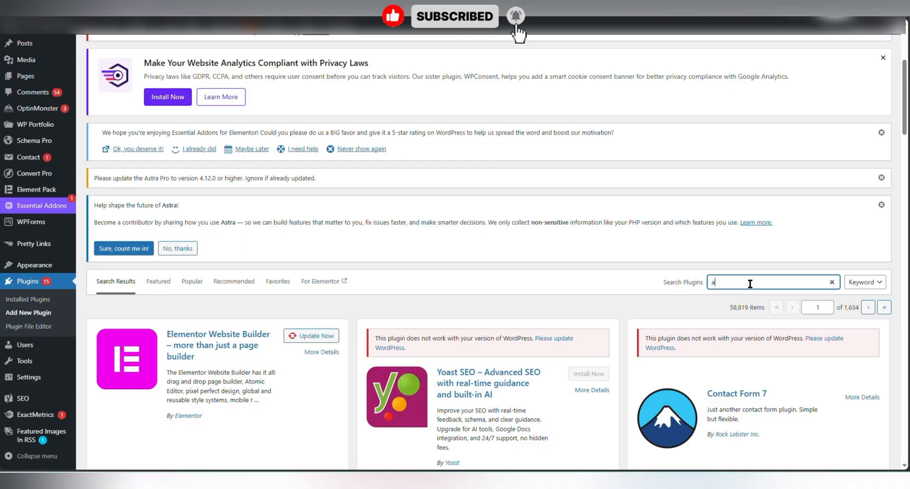
{"action": "type", "text": "i botkit"}
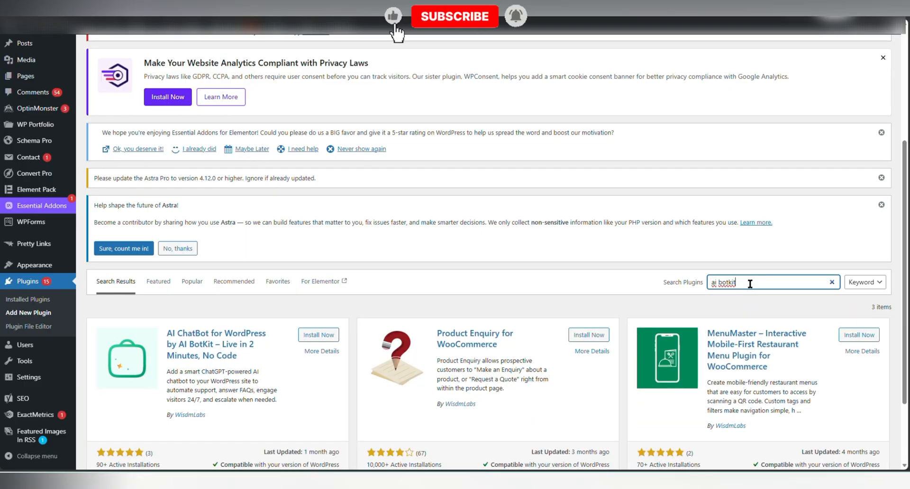
{"action": "scroll", "coordinate": [408, 372], "scroll_direction": "down", "scroll_amount": 2}
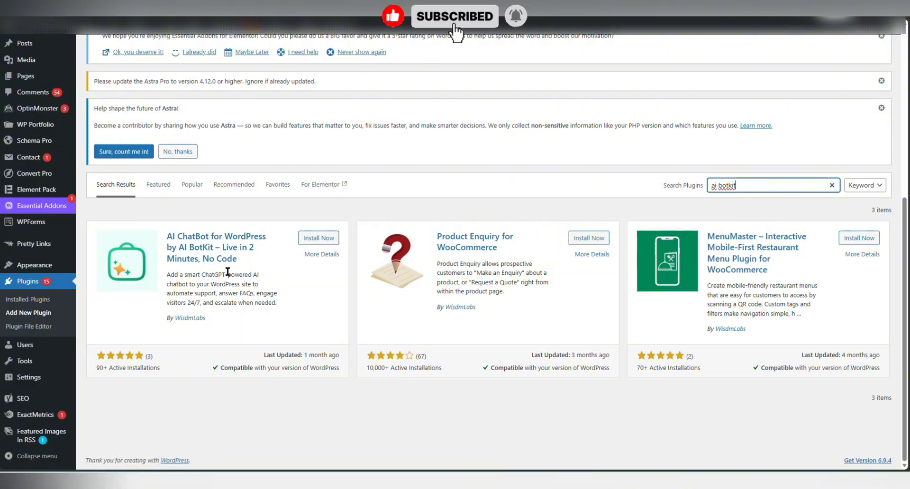
Step: View the details and homepage of AI ChatBot for WordPress by AI BotKit, and install and activate the plugin
{"action": "left_click", "coordinate": [317, 256]}
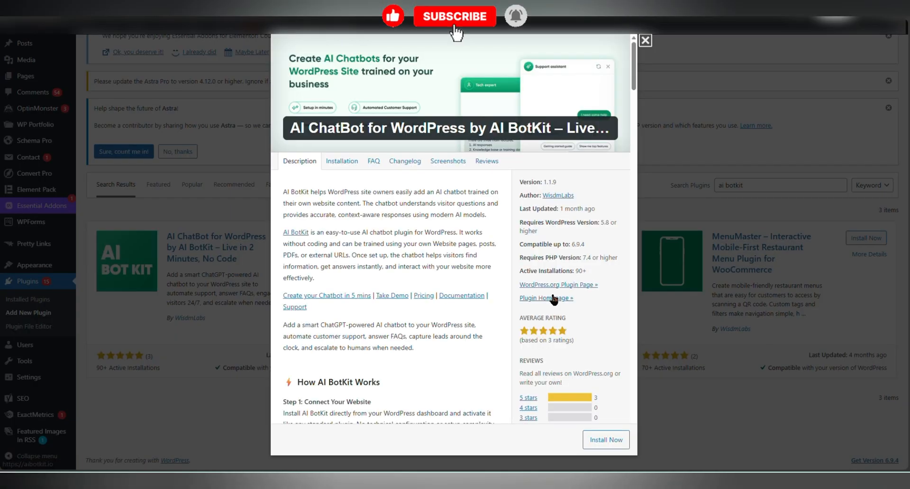
{"action": "left_click", "coordinate": [553, 298]}
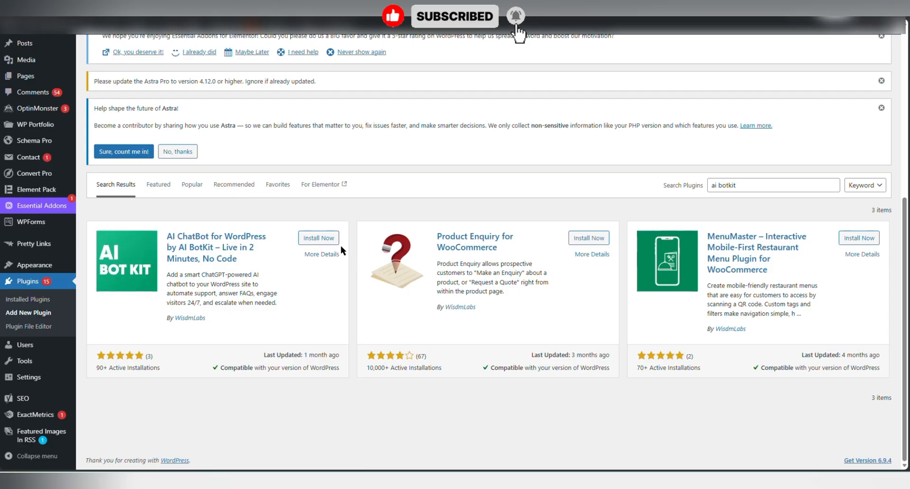
{"action": "left_click", "coordinate": [328, 241]}
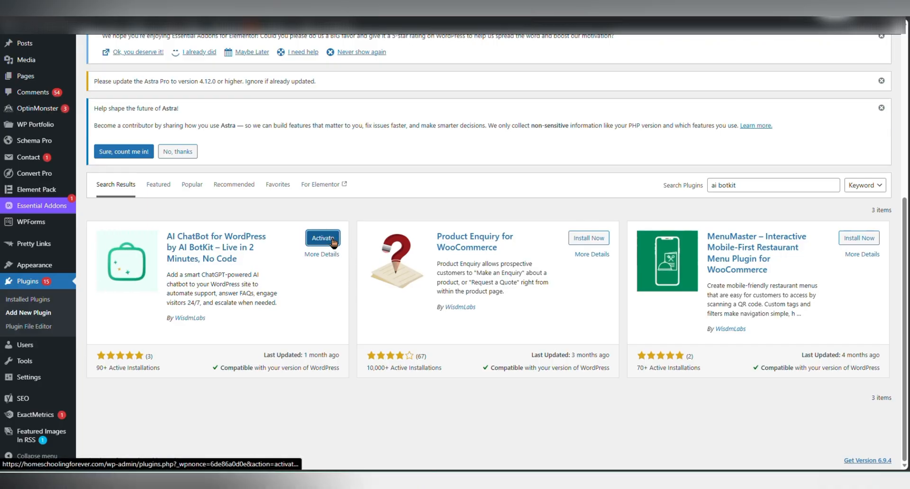
{"action": "left_click", "coordinate": [334, 238]}
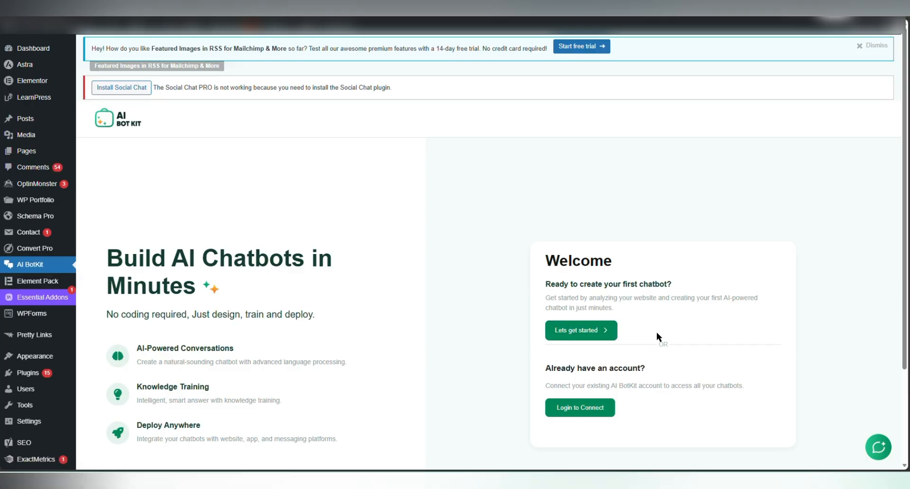
Step: Create a chatbot from homeschoolingforever.com with the FAQ Assistant purpose and ask it "What is HomeschoolingForever?"
{"action": "left_click", "coordinate": [604, 336]}
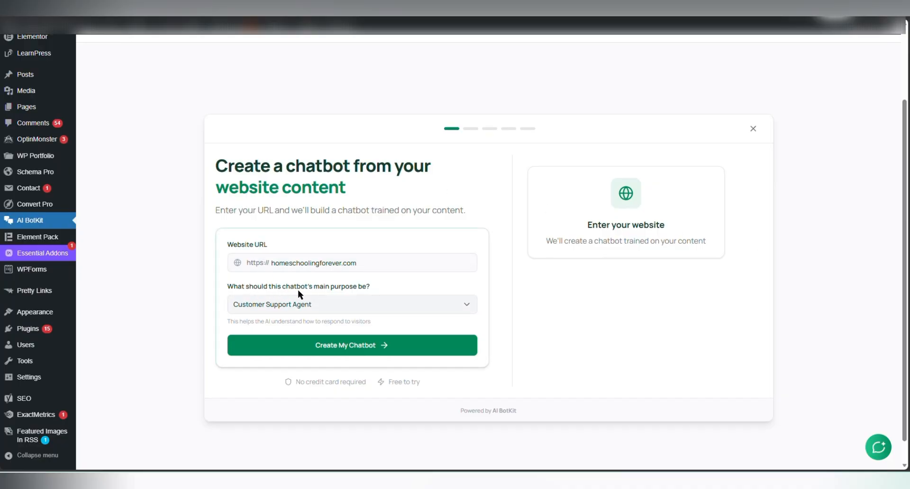
{"action": "left_click", "coordinate": [466, 308]}
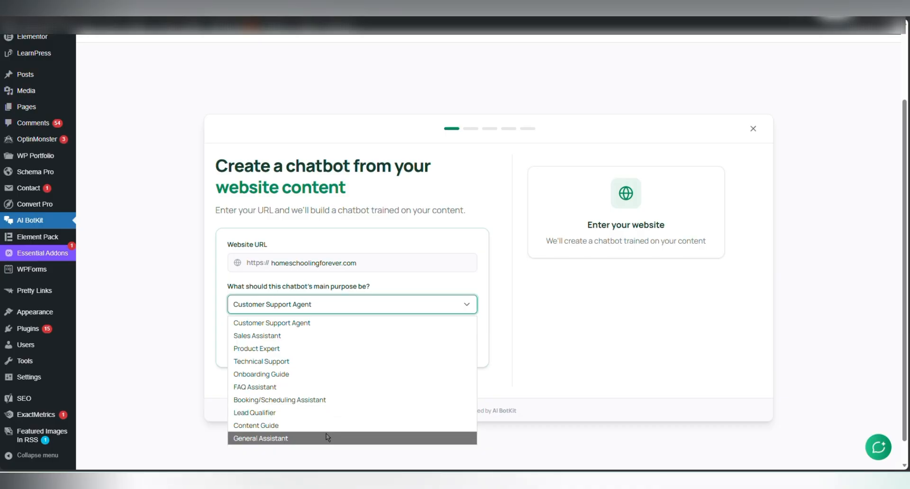
{"action": "left_click", "coordinate": [347, 391]}
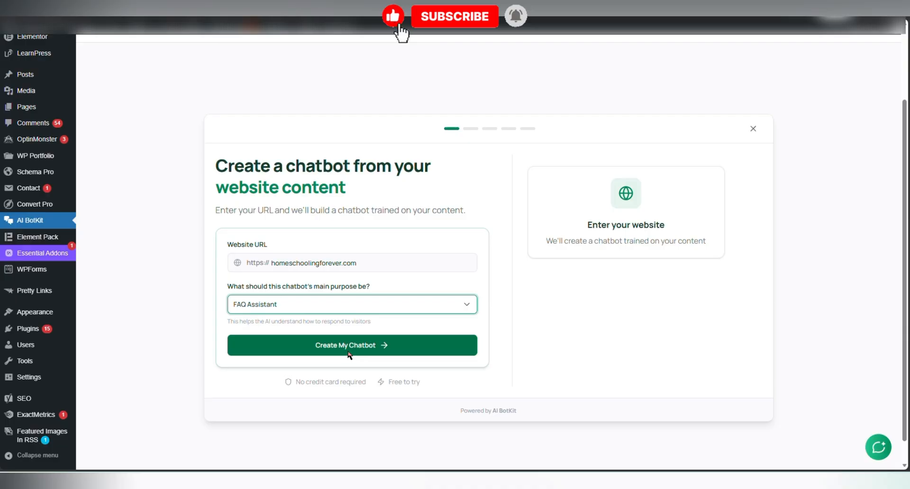
{"action": "left_click", "coordinate": [350, 352]}
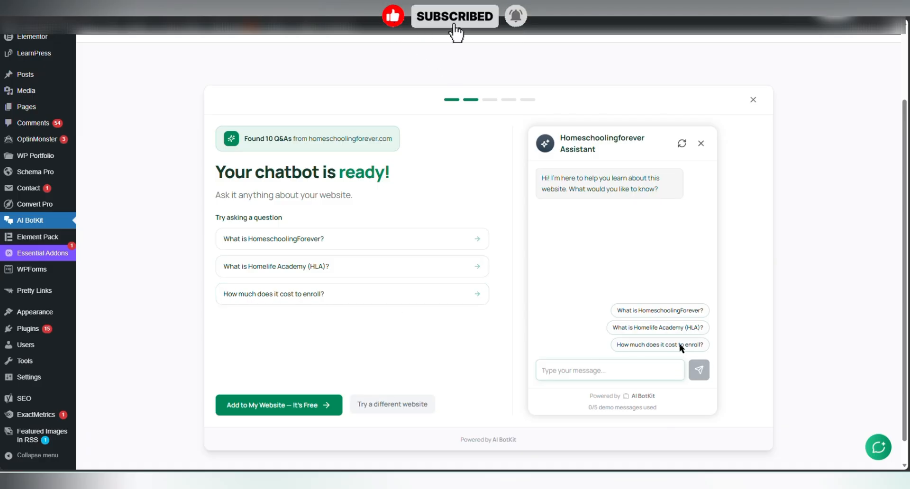
{"action": "left_click", "coordinate": [422, 242]}
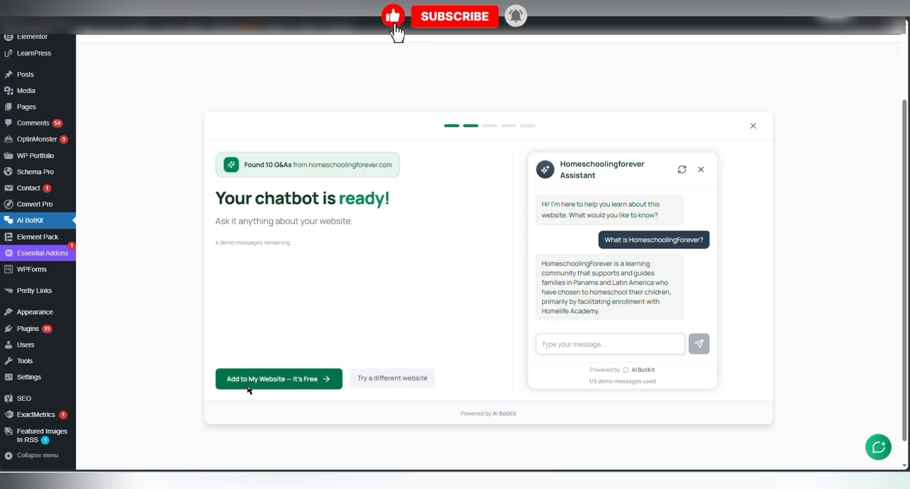
Step: Add the chatbot to the website by creating a free account with the e-mail, the password and its confirmation
{"action": "left_click", "coordinate": [294, 388]}
{"action": "key", "text": "ctrl+v"}
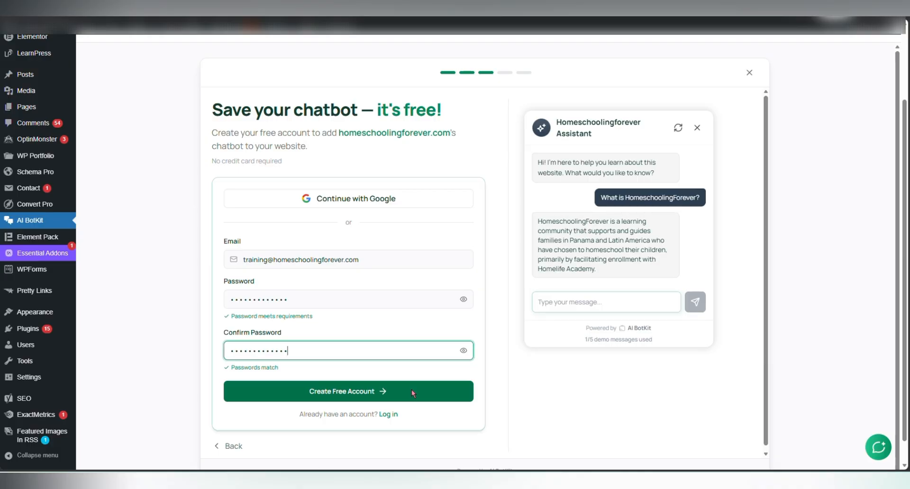
{"action": "left_click", "coordinate": [412, 389]}
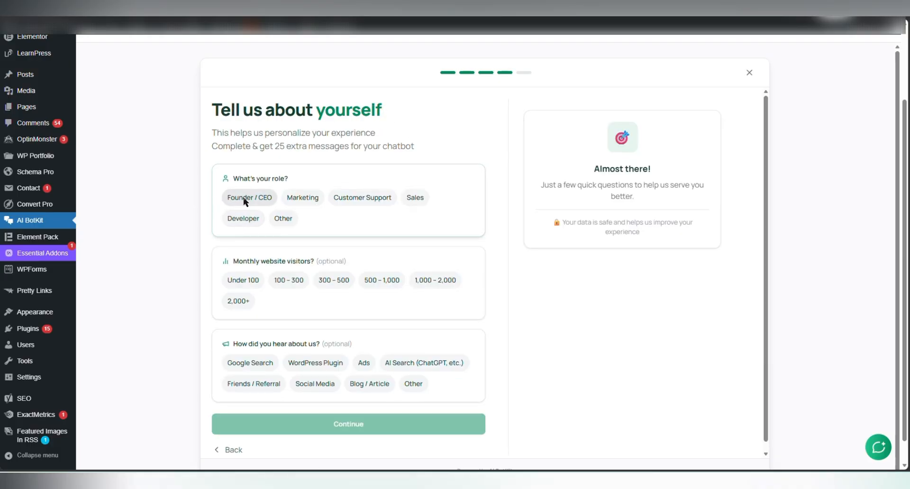
Step: Answer the profile questions with Founder / CEO, 2,000+ monthly visitors and Other "internet" as the source, and activate the chatbot
{"action": "left_click", "coordinate": [255, 202]}
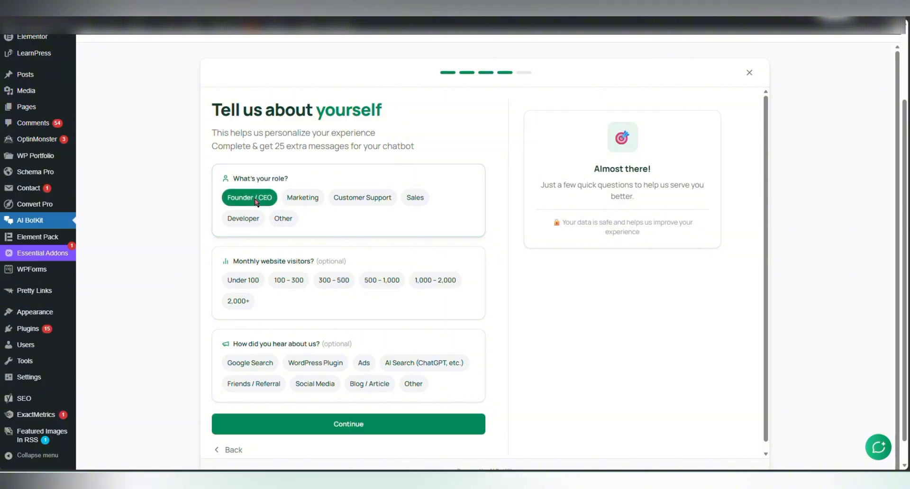
{"action": "left_click", "coordinate": [238, 301]}
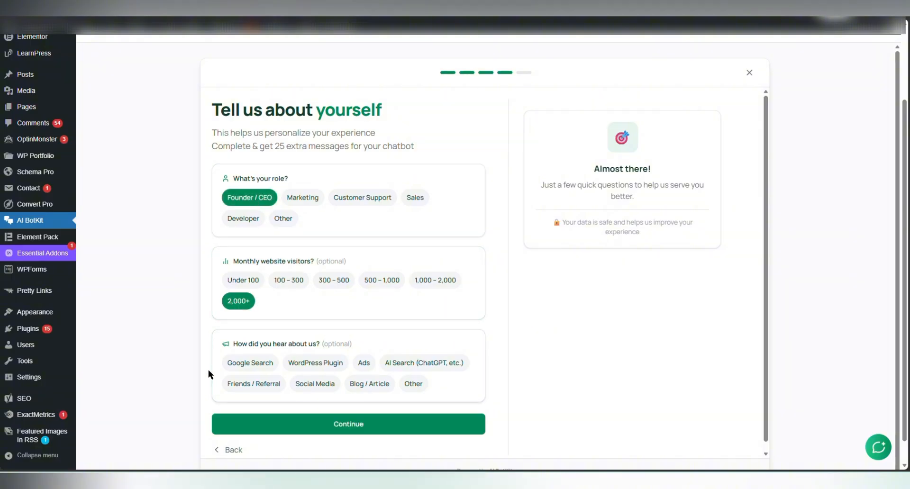
{"action": "left_click", "coordinate": [422, 384]}
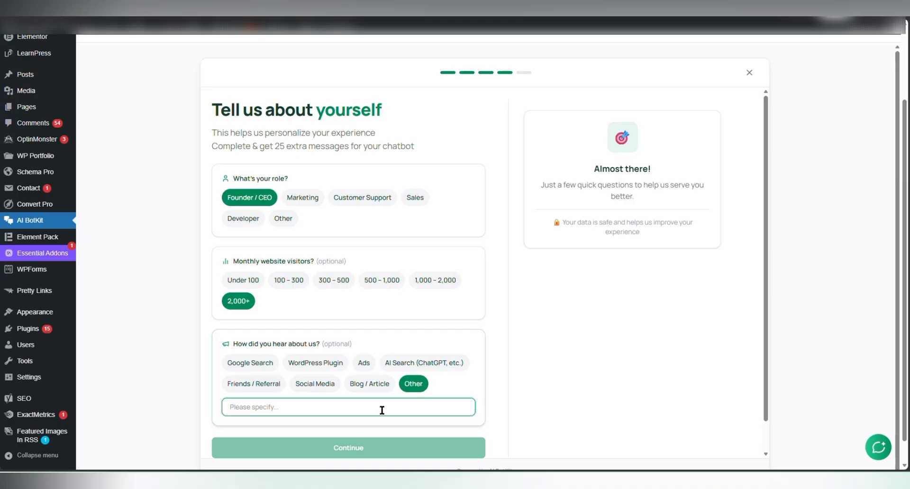
{"action": "type", "text": "internet"}
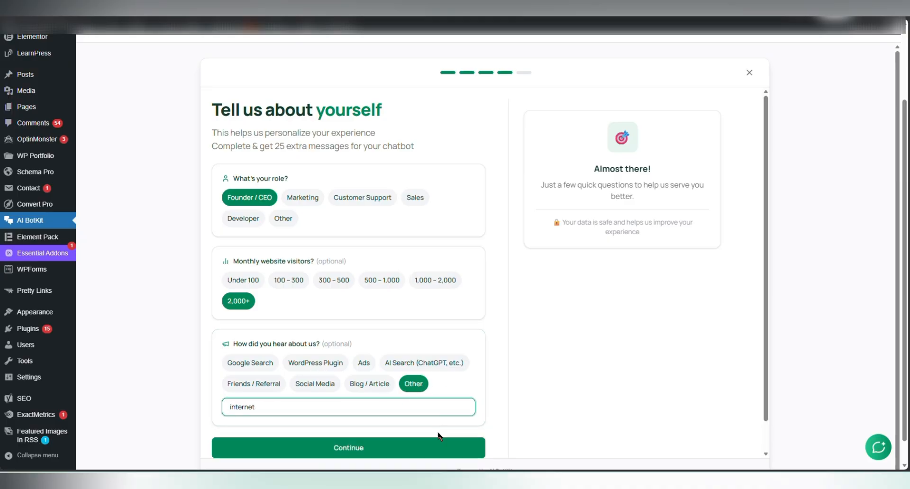
{"action": "left_click", "coordinate": [425, 448]}
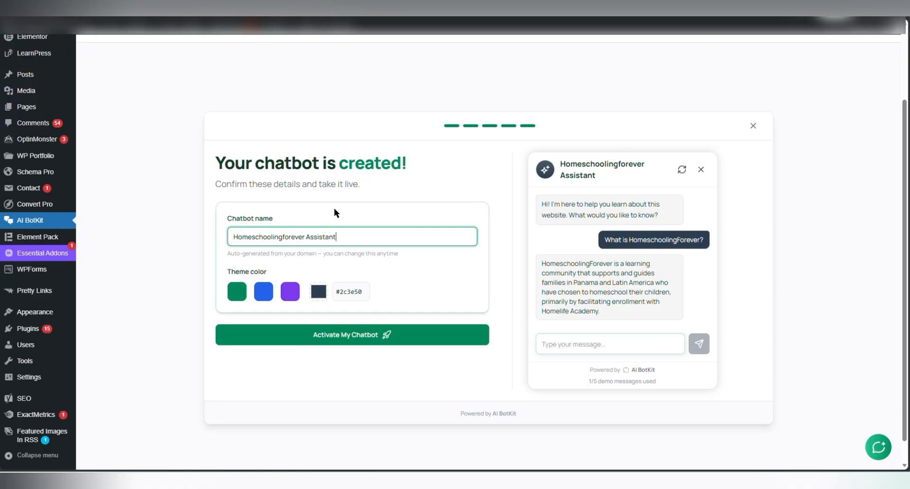
{"action": "left_click", "coordinate": [303, 332]}
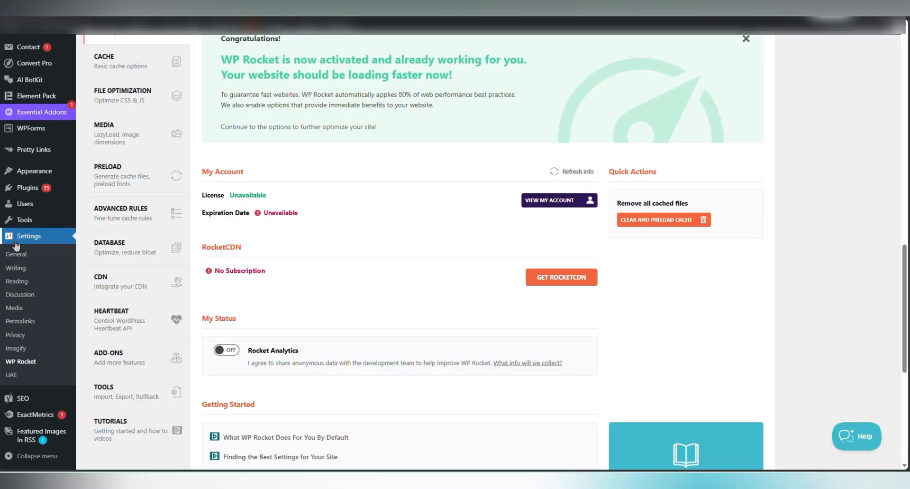
Step: Open the AI BotKit page in the WordPress admin and start creating a new bot from My Chatbots
{"action": "scroll", "coordinate": [19, 175], "scroll_direction": "up", "scroll_amount": 5}
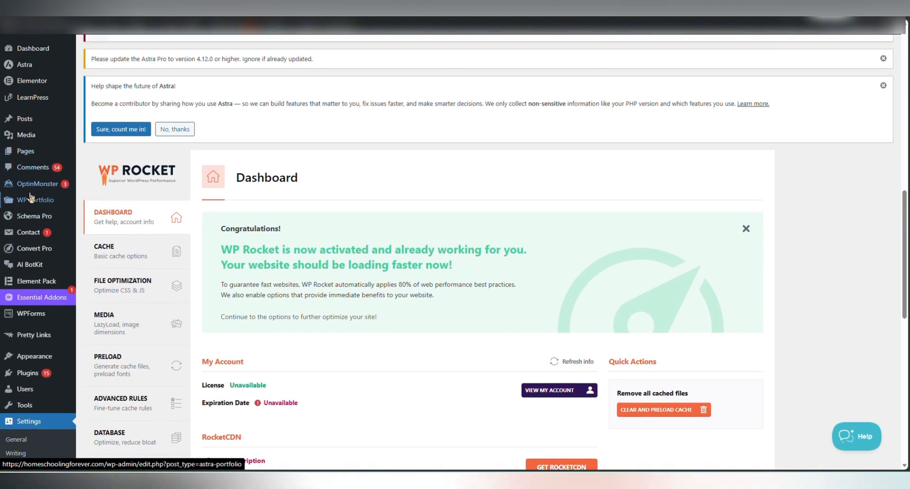
{"action": "left_click", "coordinate": [33, 265]}
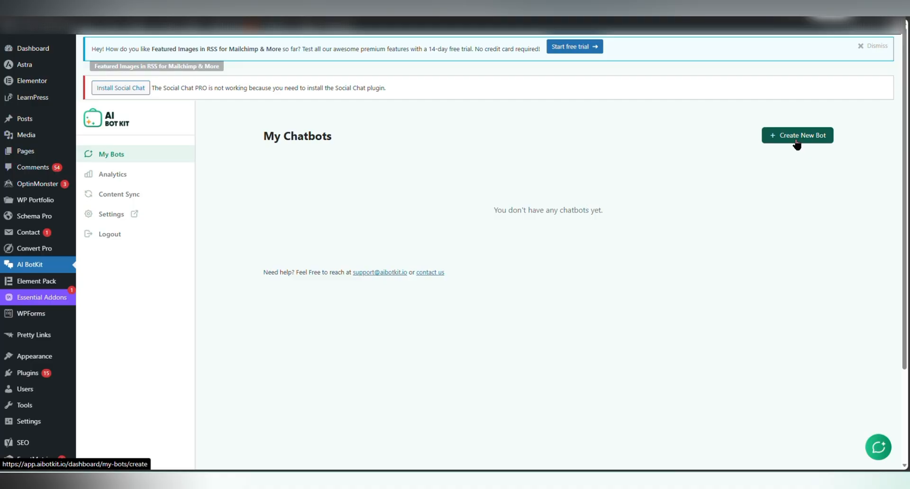
{"action": "left_click", "coordinate": [797, 136]}
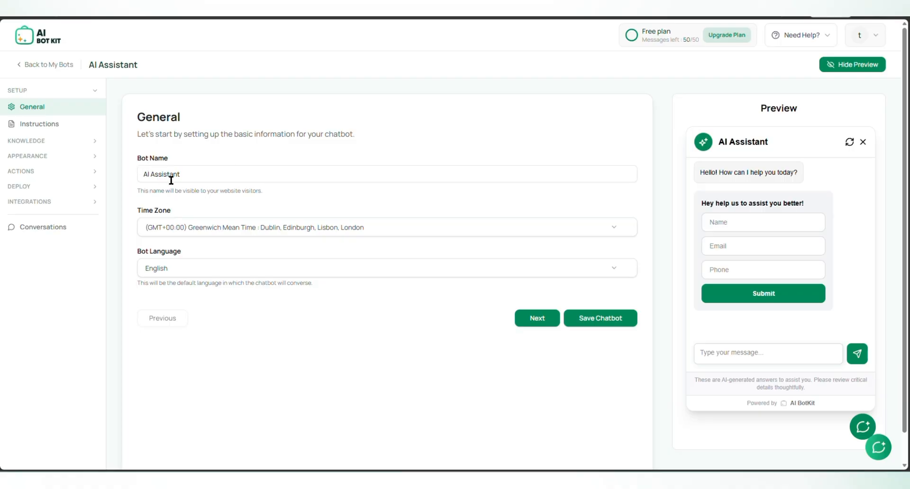
Step: Rename the new bot as HomeschoolingForever in its general settings
{"action": "left_click_drag", "start_coordinate": [192, 173], "coordinate": [126, 177]}
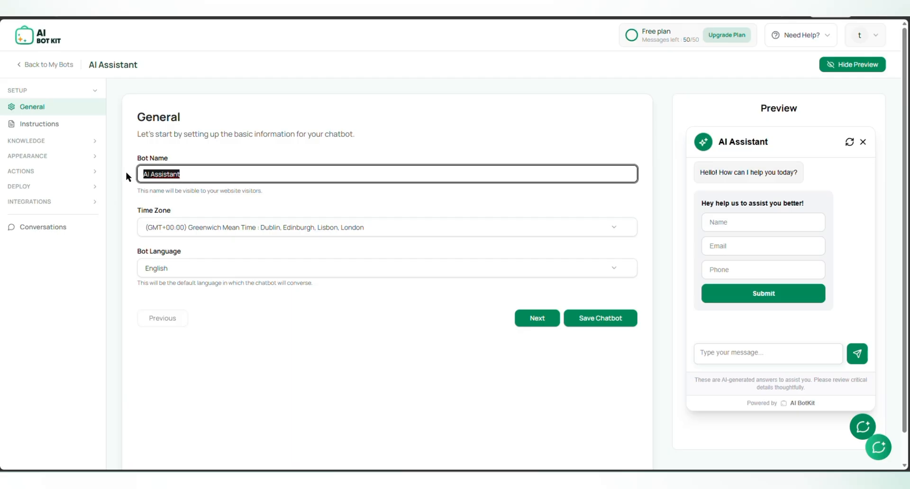
{"action": "type", "text": "Home"}
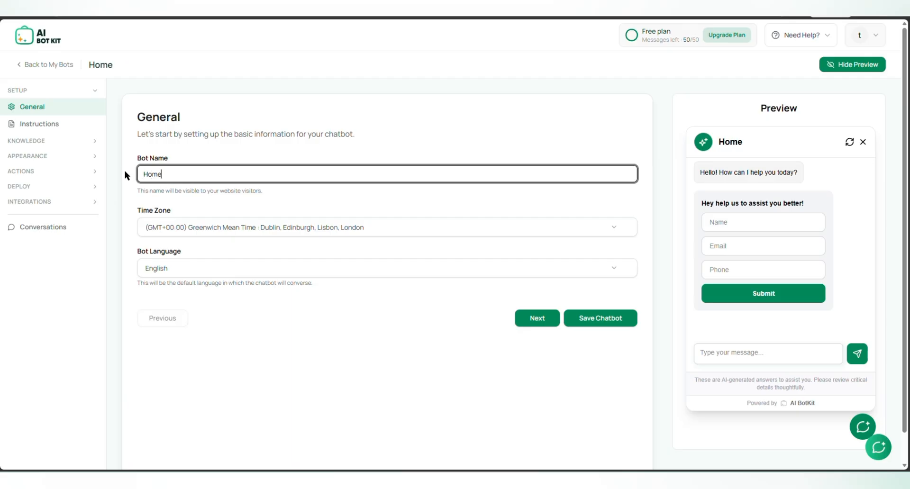
{"action": "type", "text": "schoolingForever"}
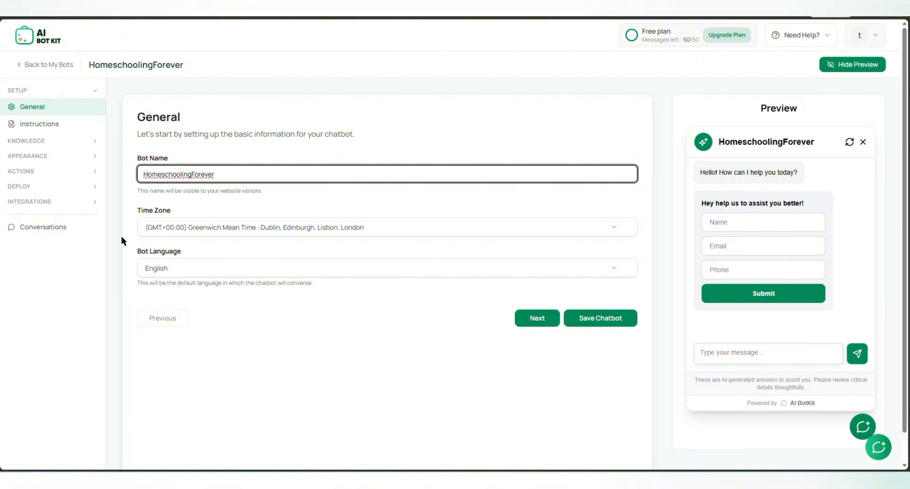
Step: Set the bot's time zone to (GMT-05:00) Bogota, Lima, Quito and its language to Spanish
{"action": "left_click", "coordinate": [239, 232]}
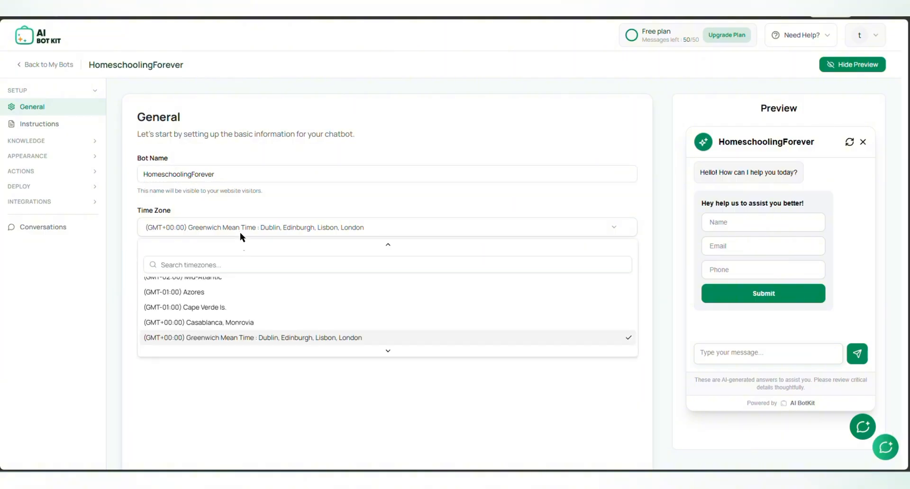
{"action": "scroll", "coordinate": [244, 324], "scroll_direction": "up", "scroll_amount": 3}
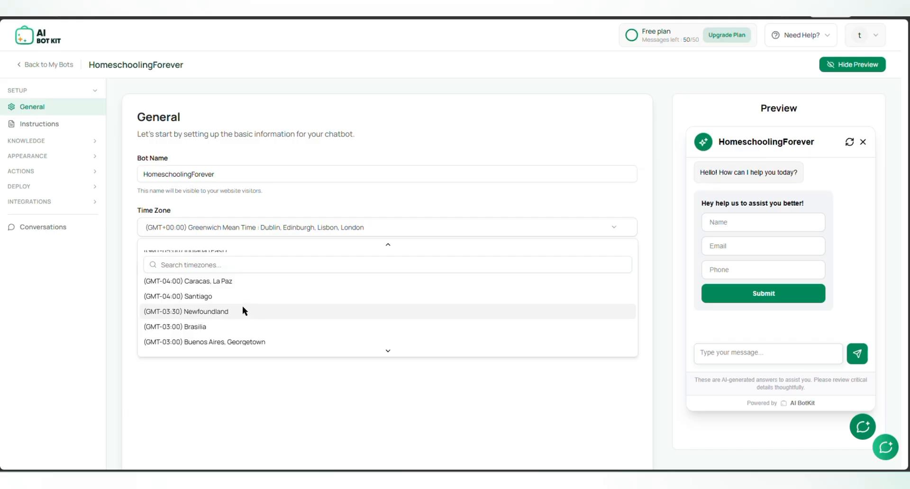
{"action": "scroll", "coordinate": [243, 311], "scroll_direction": "up", "scroll_amount": 3}
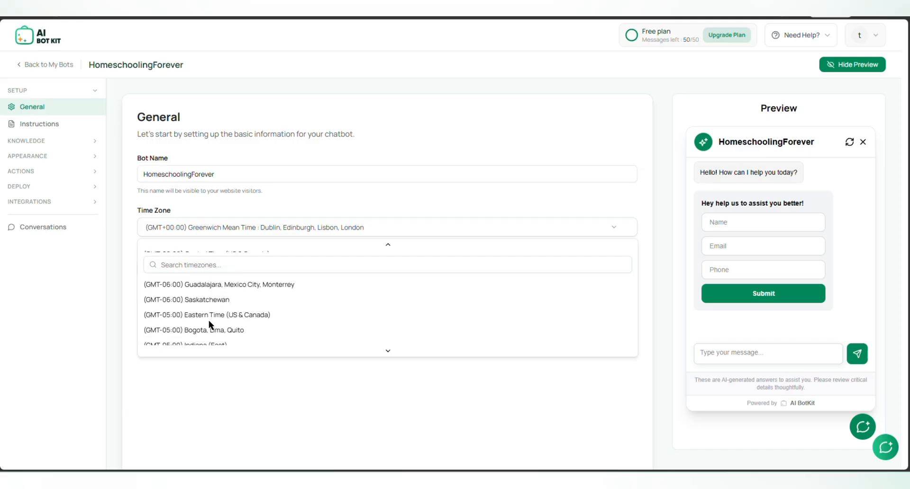
{"action": "left_click", "coordinate": [212, 330]}
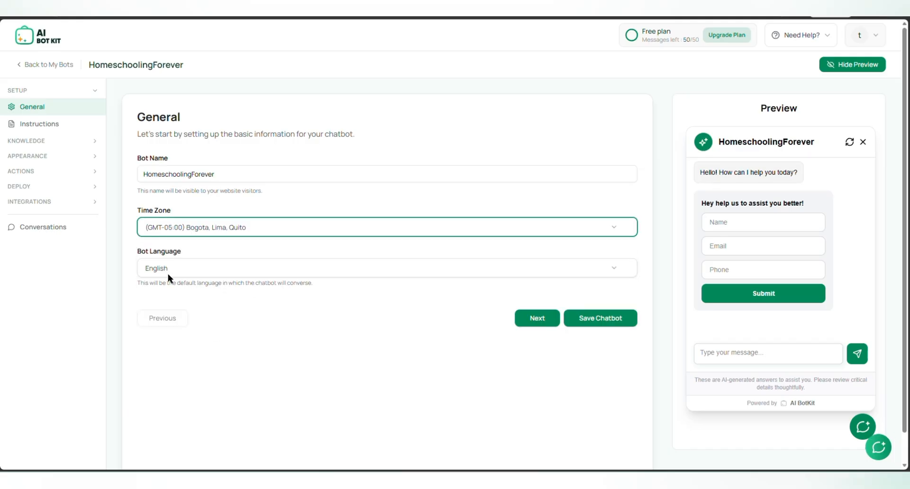
{"action": "left_click", "coordinate": [208, 271]}
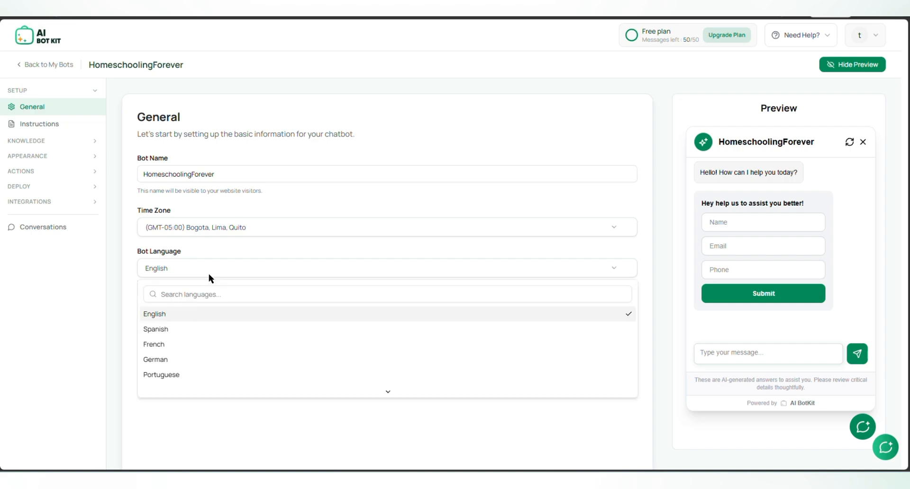
{"action": "left_click", "coordinate": [169, 330]}
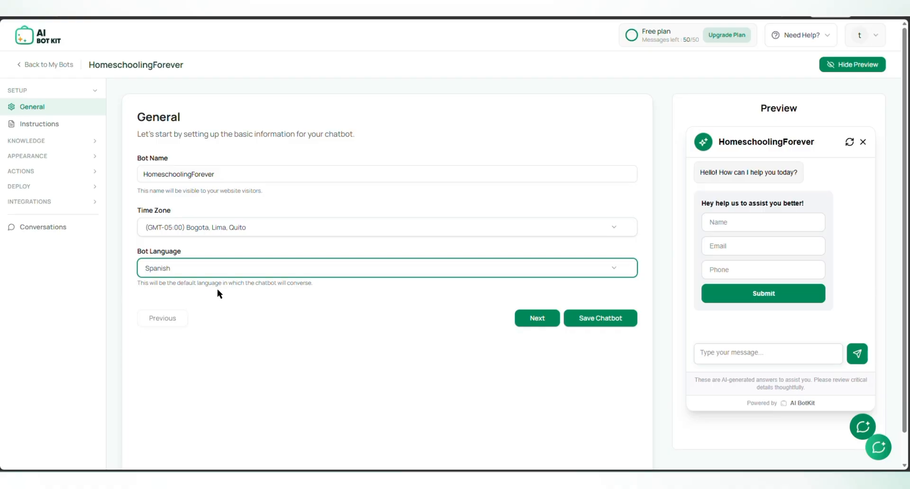
Step: Set the bot tone to Friendly - Warm and approachable in the instructions and continue to the training documents
{"action": "left_click", "coordinate": [539, 318]}
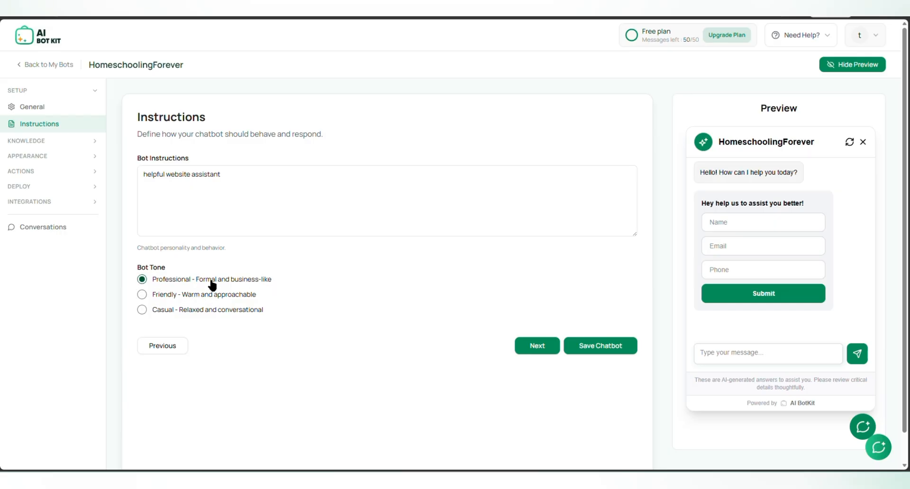
{"action": "left_click", "coordinate": [142, 296]}
{"action": "left_click", "coordinate": [534, 352]}
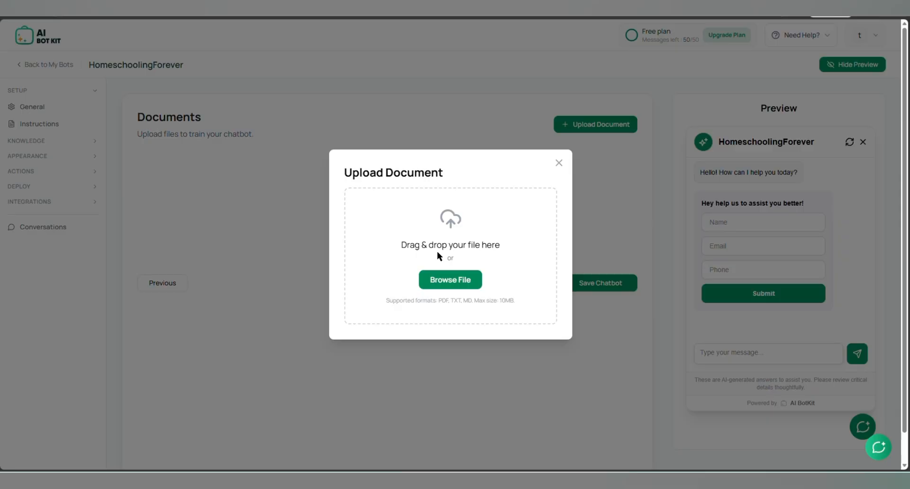
Step: Upload the file quick info.txt as a training document for the chatbot
{"action": "left_click", "coordinate": [459, 283]}
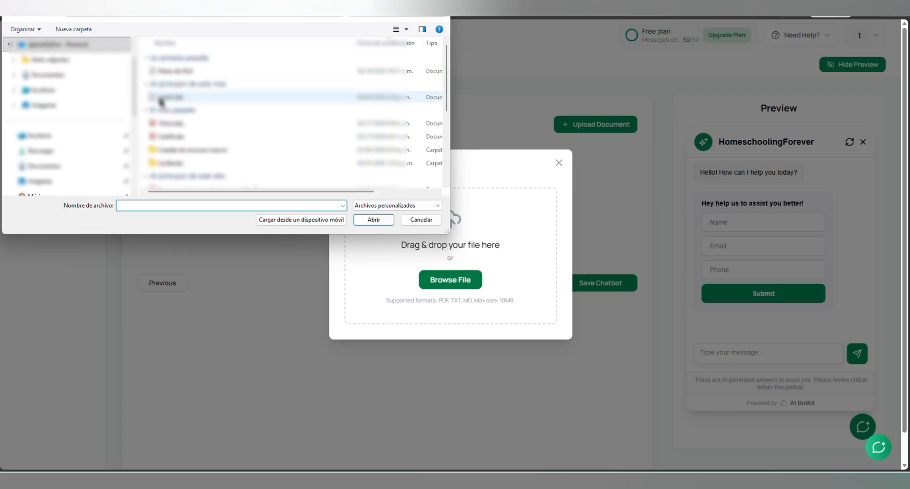
{"action": "scroll", "coordinate": [71, 102], "scroll_direction": "up", "scroll_amount": 2}
{"action": "left_click", "coordinate": [52, 48]}
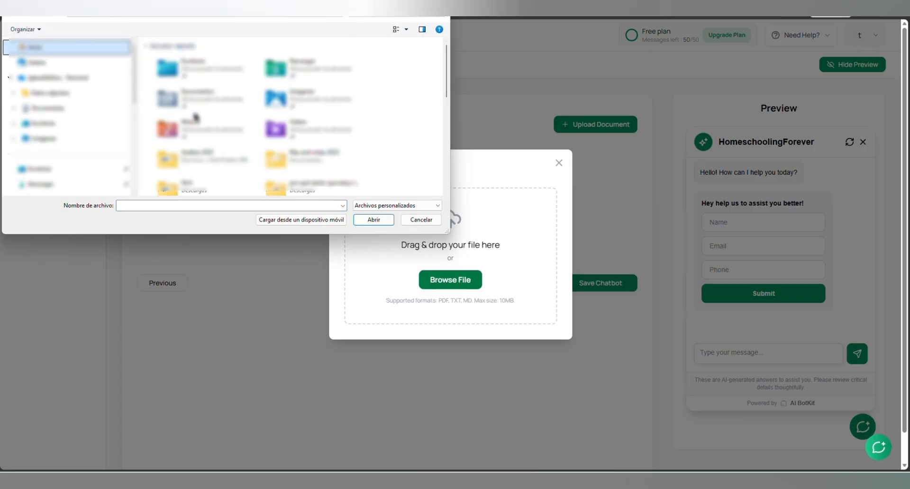
{"action": "scroll", "coordinate": [195, 118], "scroll_direction": "down", "scroll_amount": 3}
{"action": "double_click", "coordinate": [190, 179]}
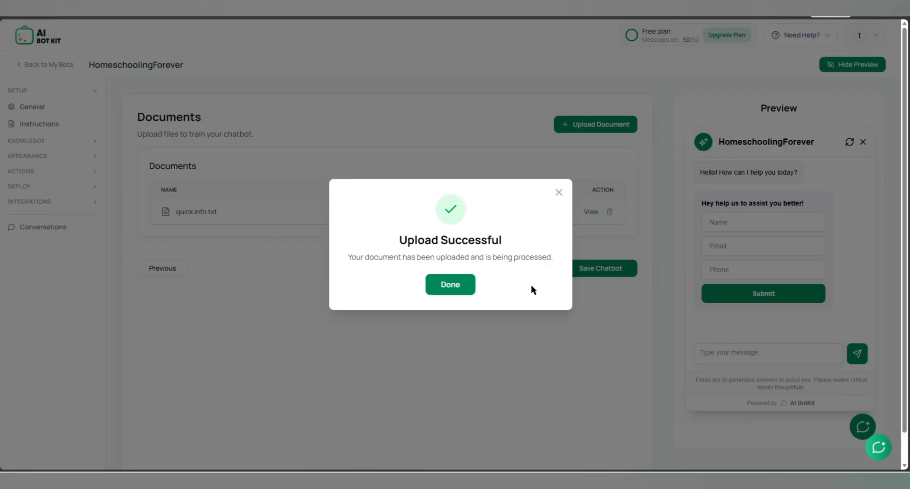
{"action": "left_click", "coordinate": [443, 287]}
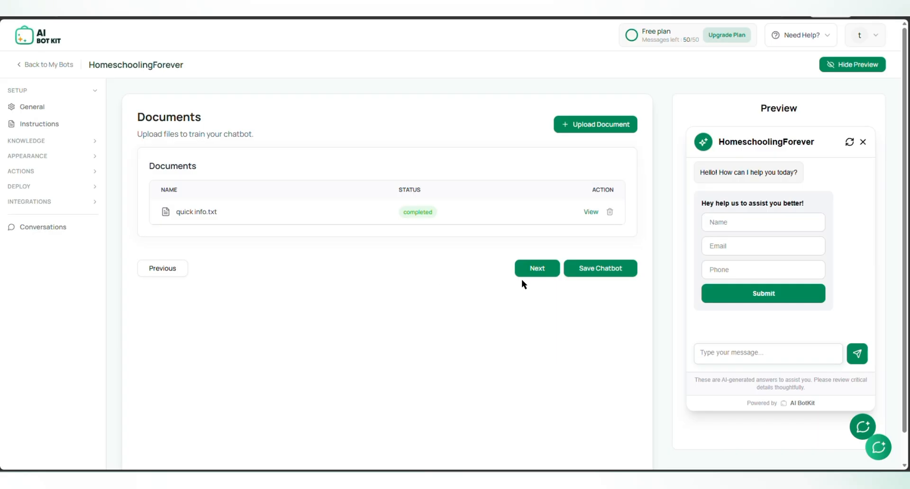
{"action": "left_click", "coordinate": [533, 278]}
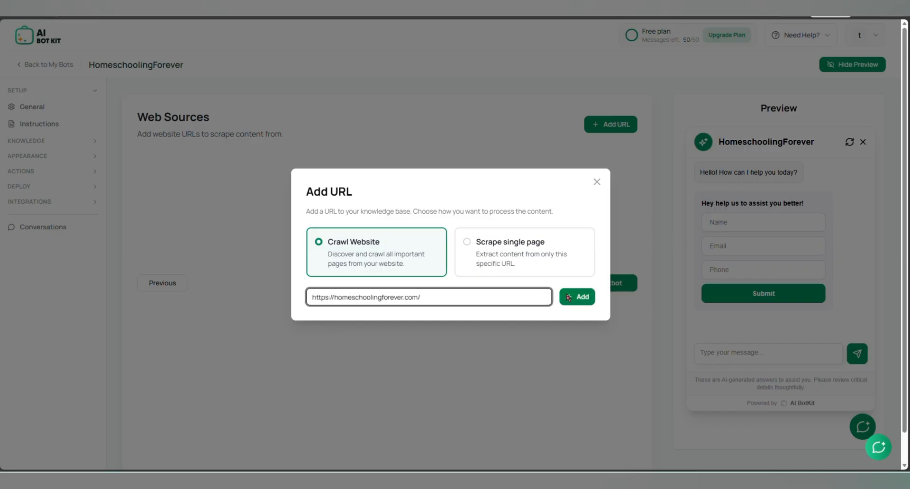
{"action": "left_click", "coordinate": [581, 296]}
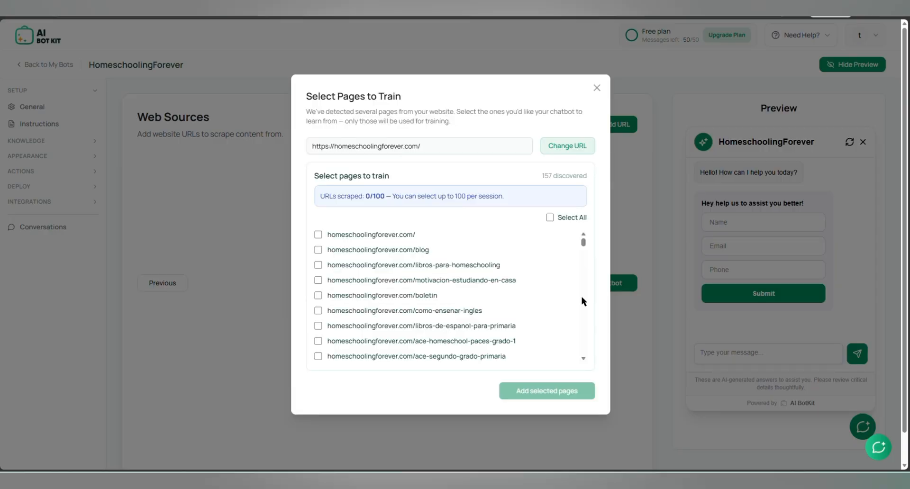
{"action": "left_click", "coordinate": [320, 235]}
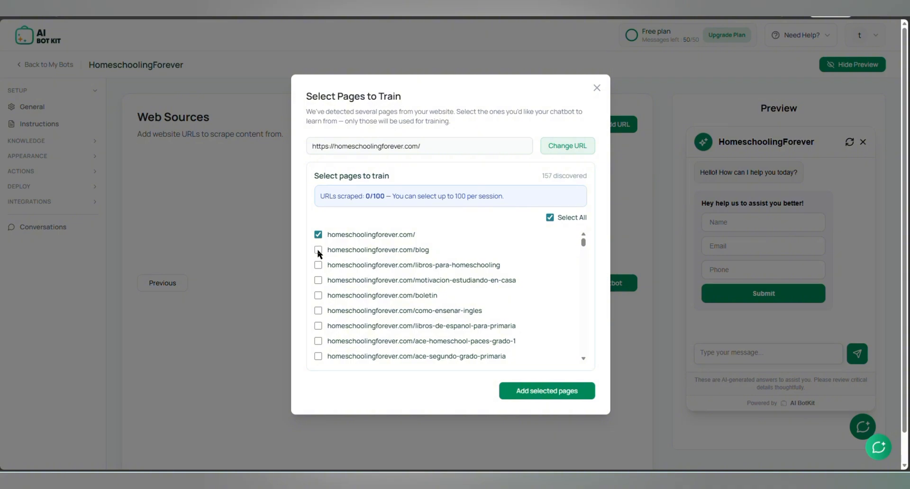
{"action": "left_click", "coordinate": [319, 250]}
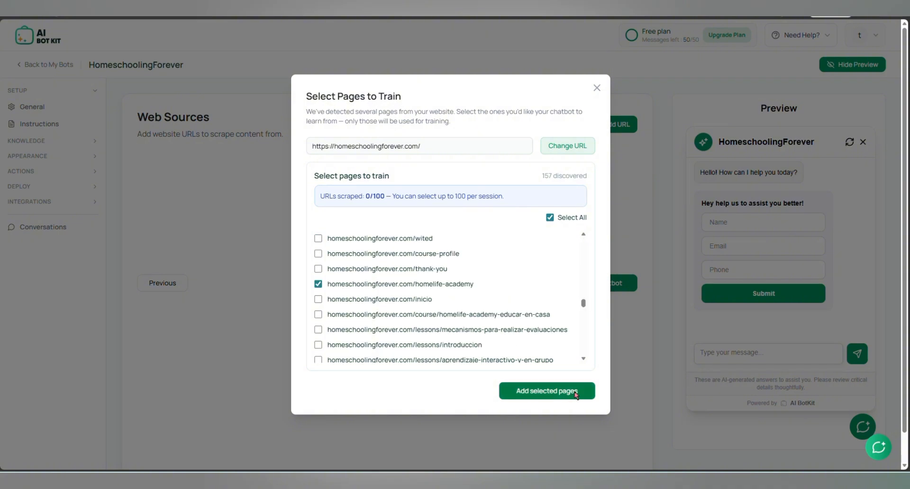
{"action": "left_click", "coordinate": [547, 391]}
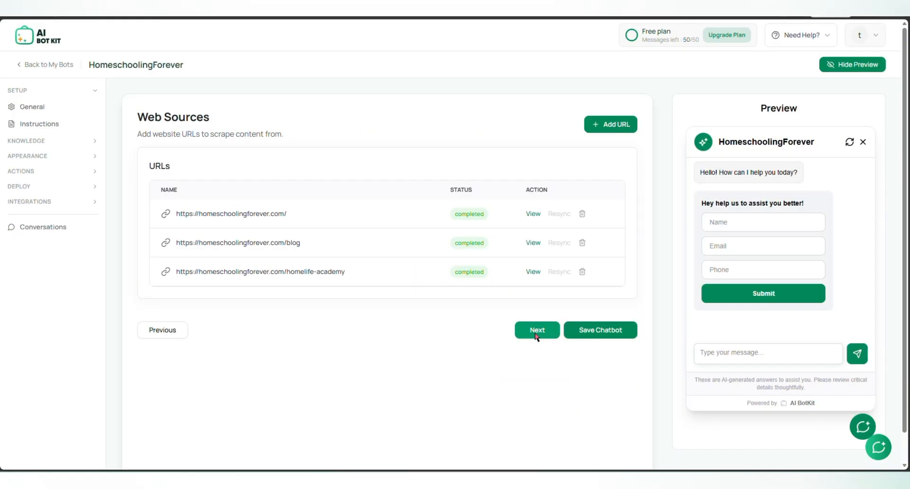
Step: Skip the custom text and Q&A sources and add all posts of the connected WordPress site to the knowledge base
{"action": "left_click", "coordinate": [538, 330]}
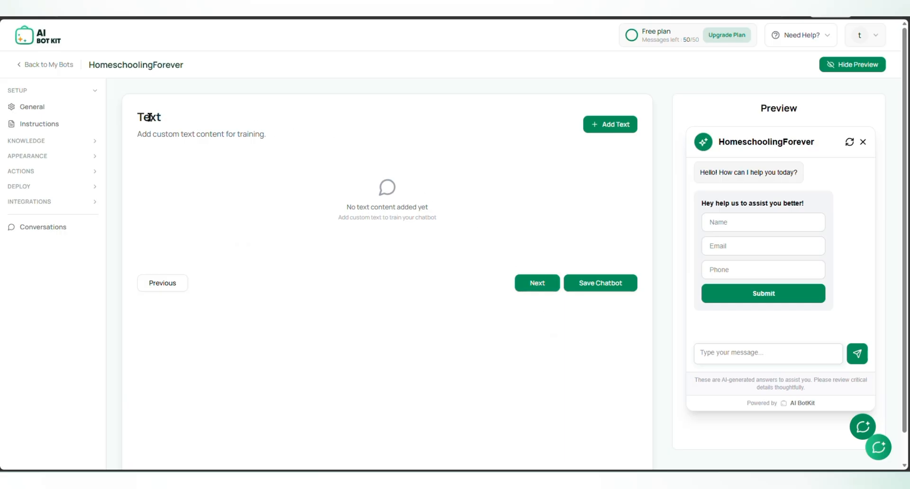
{"action": "left_click", "coordinate": [542, 287]}
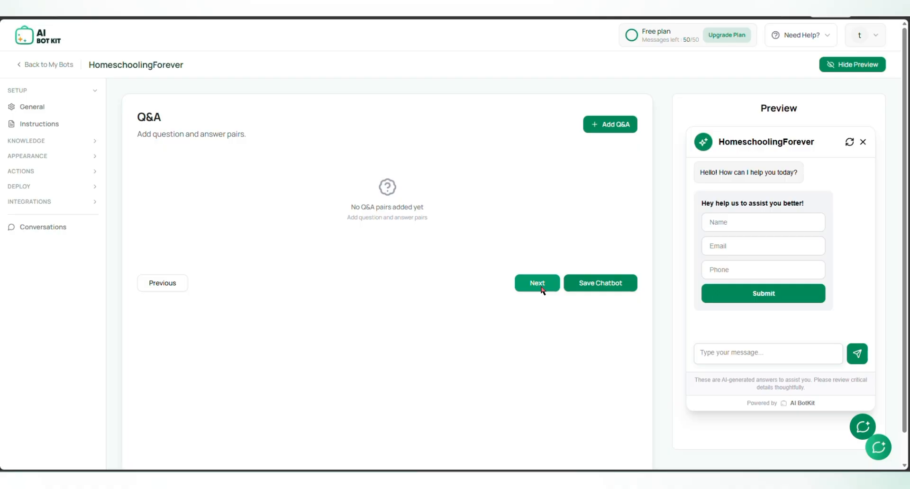
{"action": "left_click", "coordinate": [542, 287]}
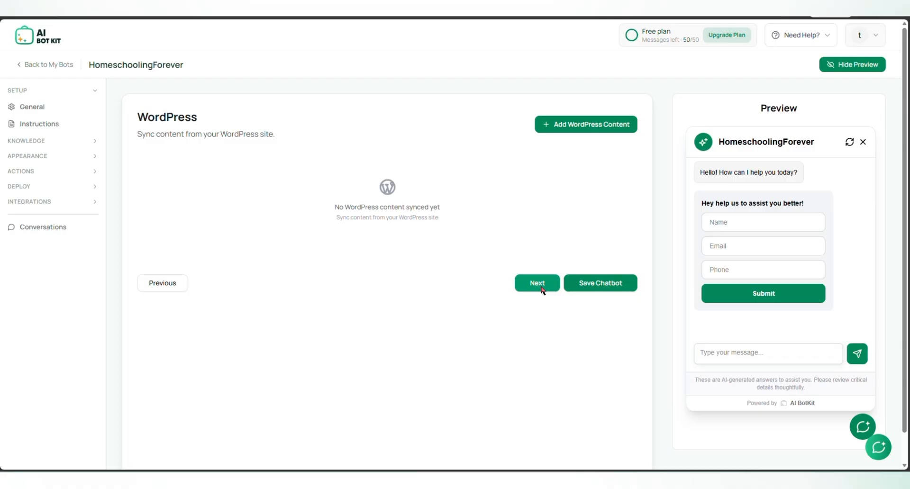
{"action": "left_click", "coordinate": [595, 126]}
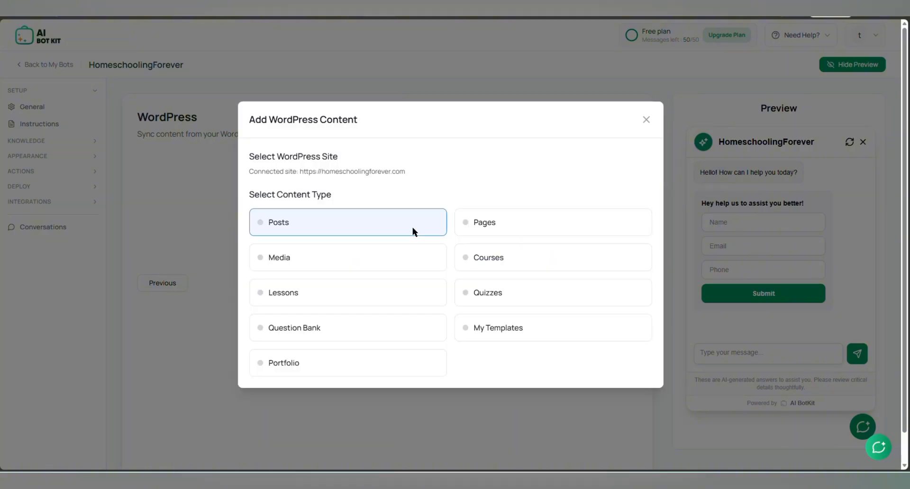
{"action": "left_click", "coordinate": [276, 224]}
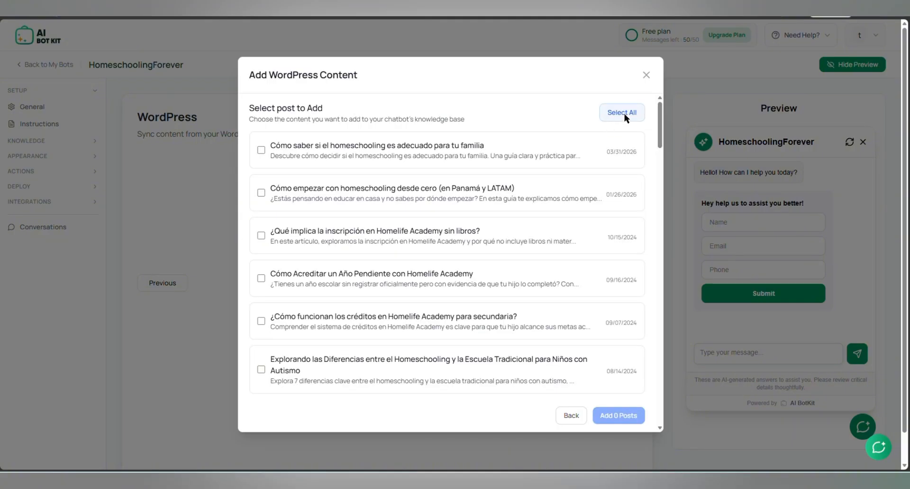
{"action": "left_click", "coordinate": [625, 116]}
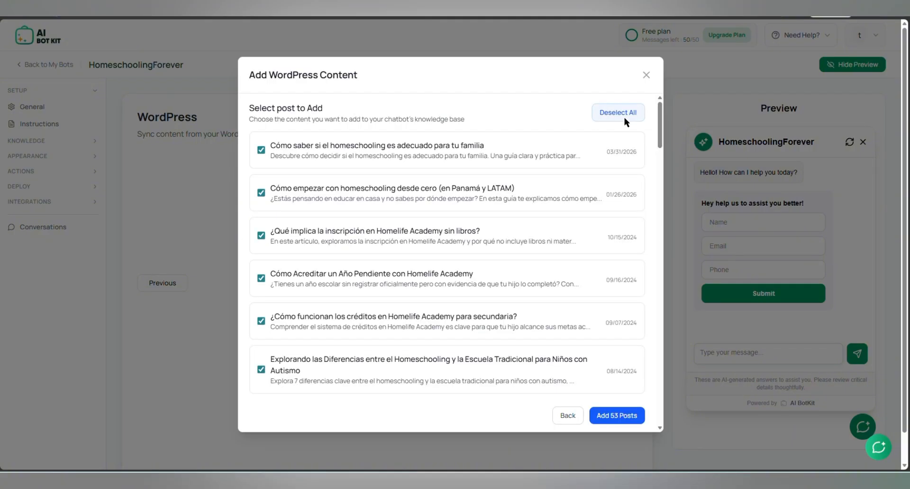
{"action": "left_click", "coordinate": [618, 418]}
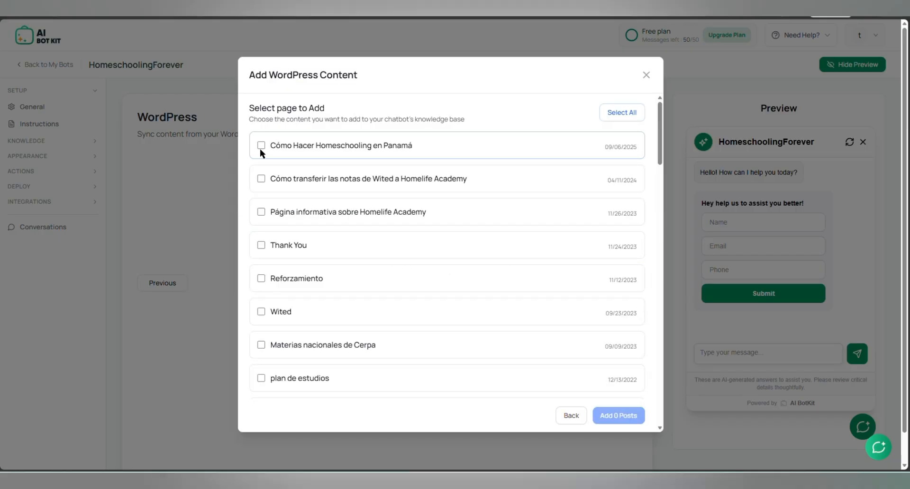
Step: Add the WordPress pages "Cómo Hacer Homeschooling en Panamá" and "Cómo transferir las notas de Wited a Homelife Academy" to the knowledge base
{"action": "left_click", "coordinate": [261, 145]}
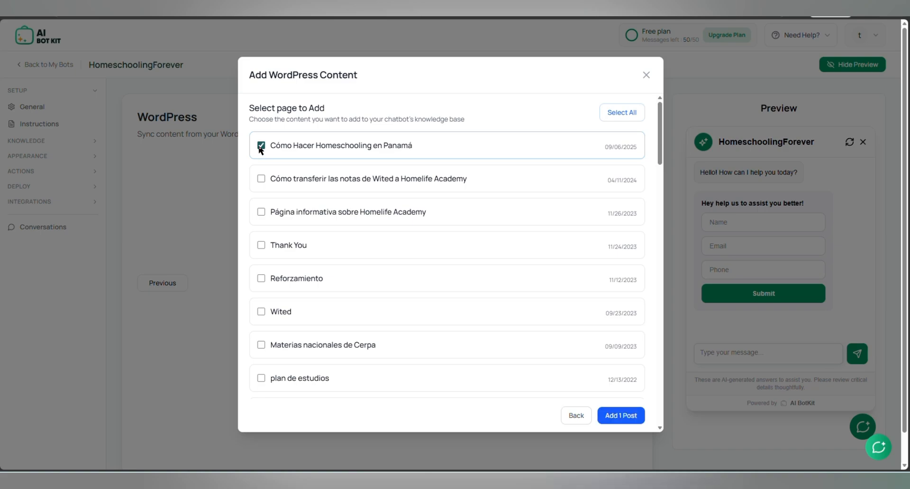
{"action": "left_click", "coordinate": [260, 179]}
{"action": "left_click", "coordinate": [619, 415]}
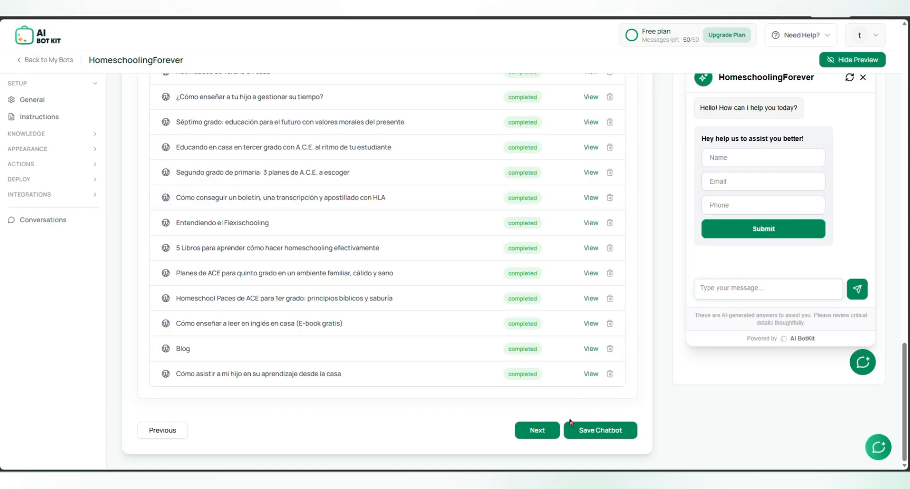
Step: Replace the greeting message in the interface settings with "Hola, ¿en qué puedo ayudarte?"
{"action": "left_click", "coordinate": [538, 432]}
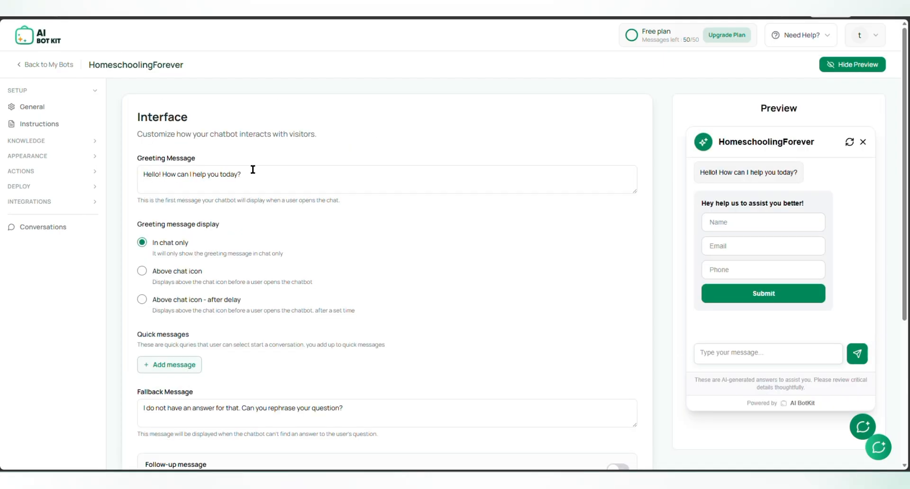
{"action": "left_click", "coordinate": [260, 175]}
{"action": "left_click_drag", "start_coordinate": [260, 175], "coordinate": [136, 183]}
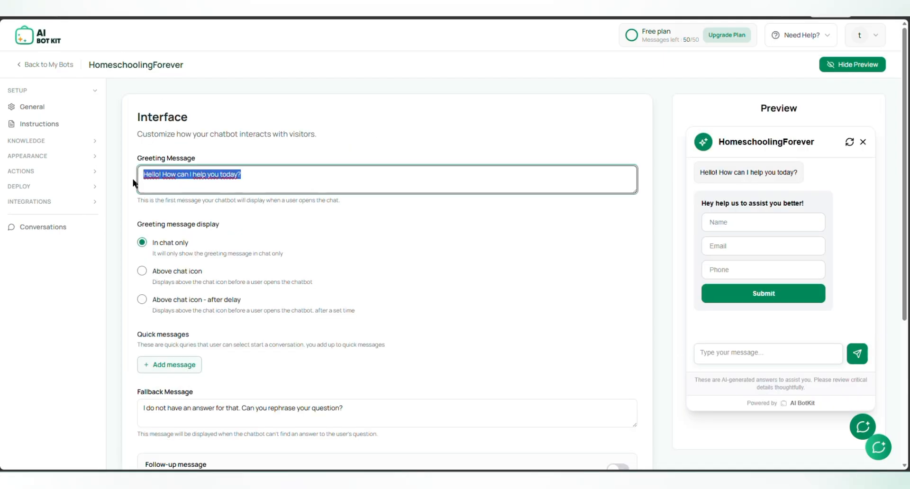
{"action": "type", "text": "Ho"}
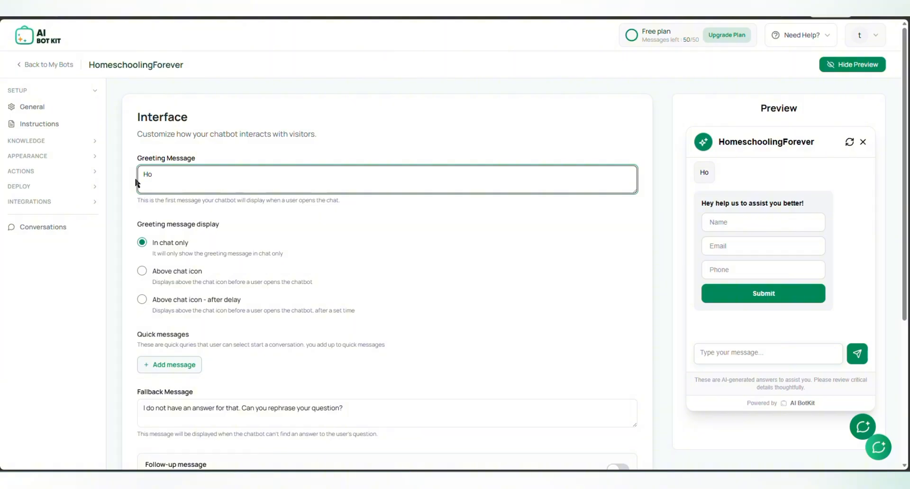
{"action": "type", "text": "la, ¿en qué puedo ayudarte?"}
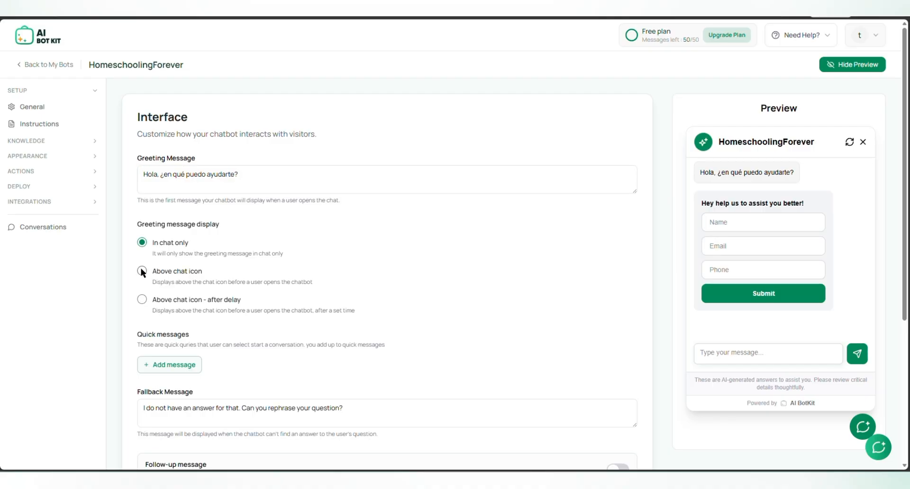
Step: Try displaying the greeting above the chat icon, immediately and after a delay, and return to In chat only
{"action": "left_click", "coordinate": [142, 271]}
{"action": "left_click", "coordinate": [142, 300]}
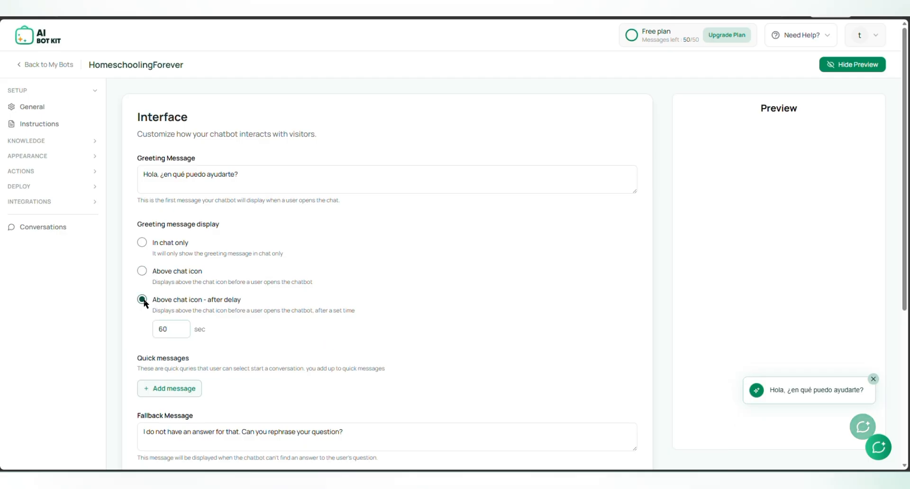
{"action": "left_click", "coordinate": [143, 243]}
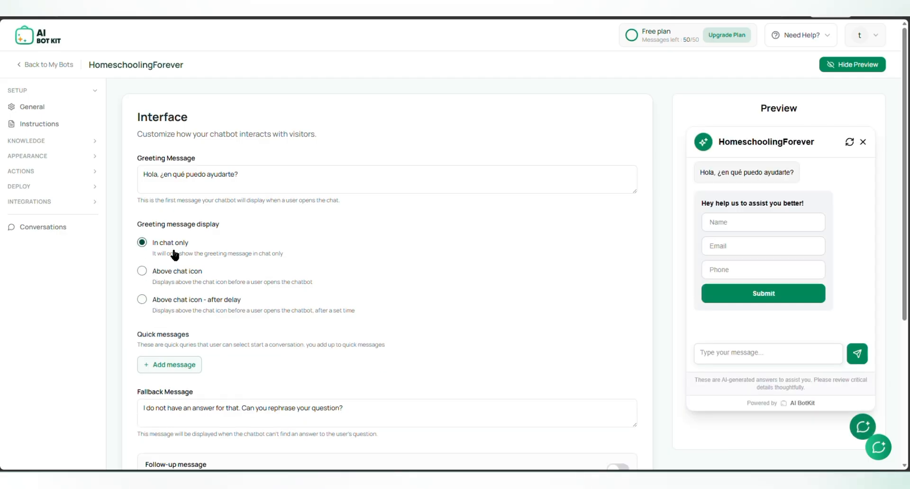
Step: Add two quick messages to the chatbot interface: "¿Cómo funciona esta opción educativa?" and "¿Cuál es el costo de inscripción?"
{"action": "scroll", "coordinate": [273, 283], "scroll_direction": "down", "scroll_amount": 3}
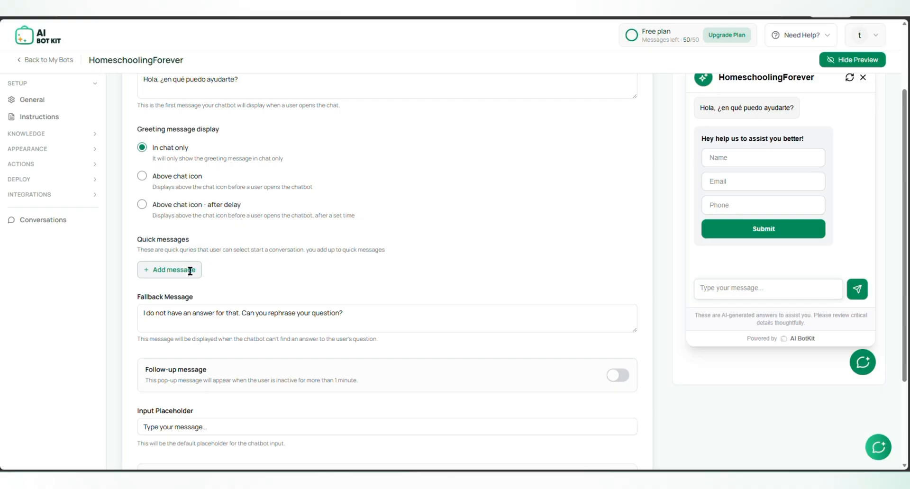
{"action": "left_click", "coordinate": [191, 271]}
{"action": "left_click", "coordinate": [214, 269]}
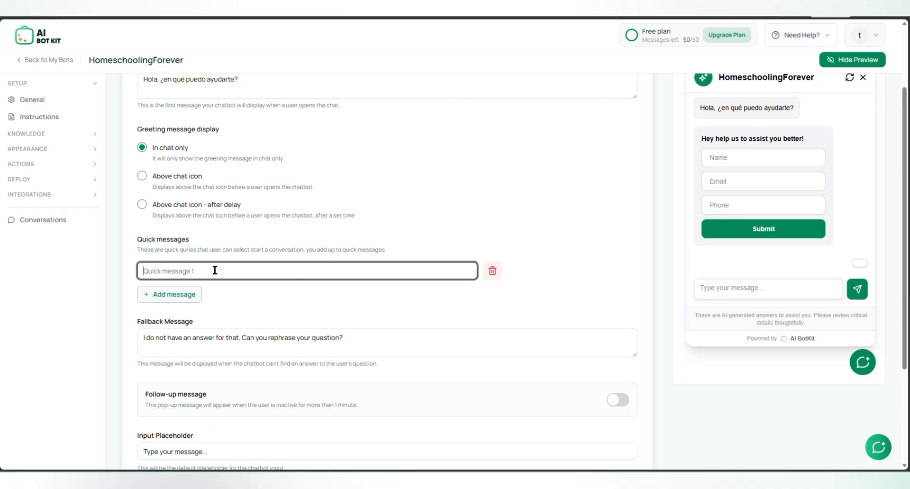
{"action": "type", "text": "¿Cómo funciona esta opción educativa"}
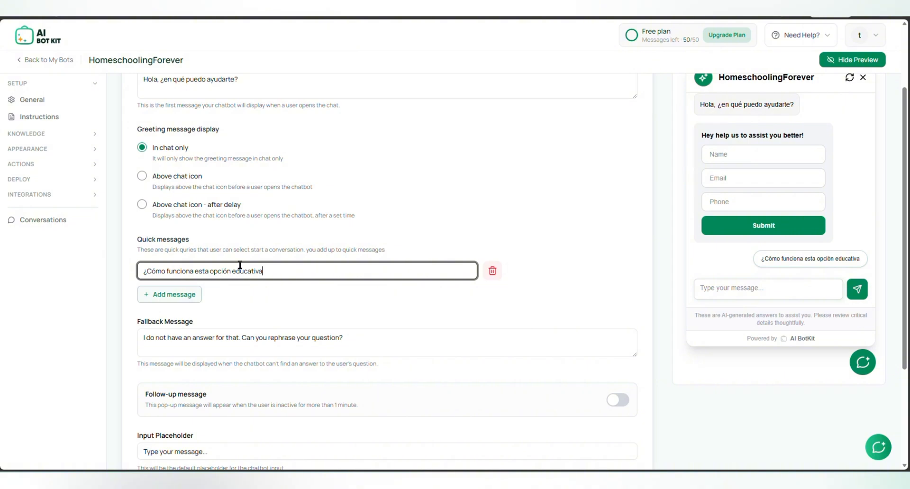
{"action": "type", "text": "?"}
{"action": "left_click", "coordinate": [183, 294]}
{"action": "left_click", "coordinate": [187, 298]}
{"action": "type", "text": "¿Cuál es el costo de inscripción?"}
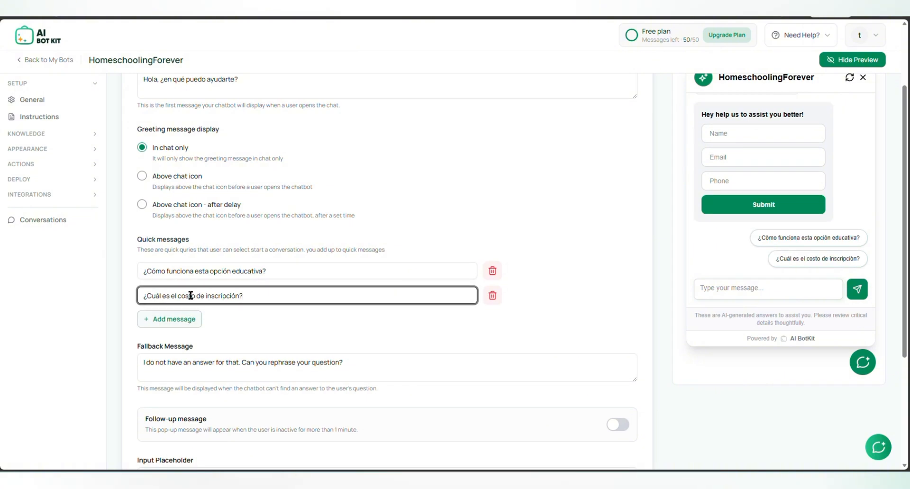
{"action": "left_click", "coordinate": [133, 361]}
Step: Replace the input placeholder with "Escriba su mensaje" and continue to the Styles settings
{"action": "scroll", "coordinate": [132, 360], "scroll_direction": "down", "scroll_amount": 2}
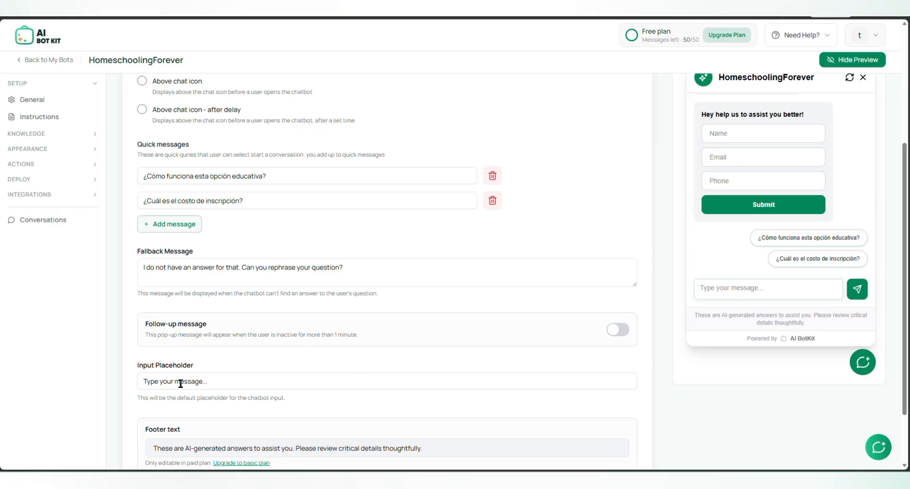
{"action": "scroll", "coordinate": [146, 379], "scroll_direction": "down", "scroll_amount": 2}
{"action": "left_click", "coordinate": [208, 305]}
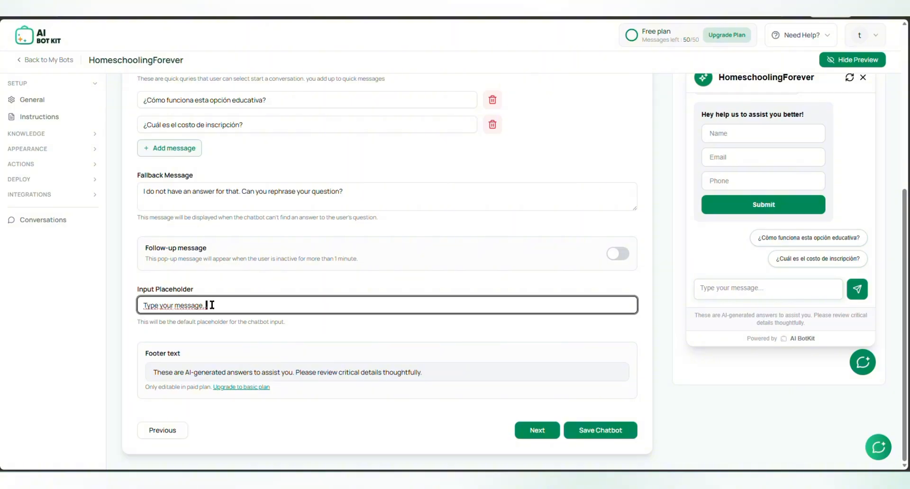
{"action": "key", "text": "ctrl+a"}
{"action": "type", "text": "E"}
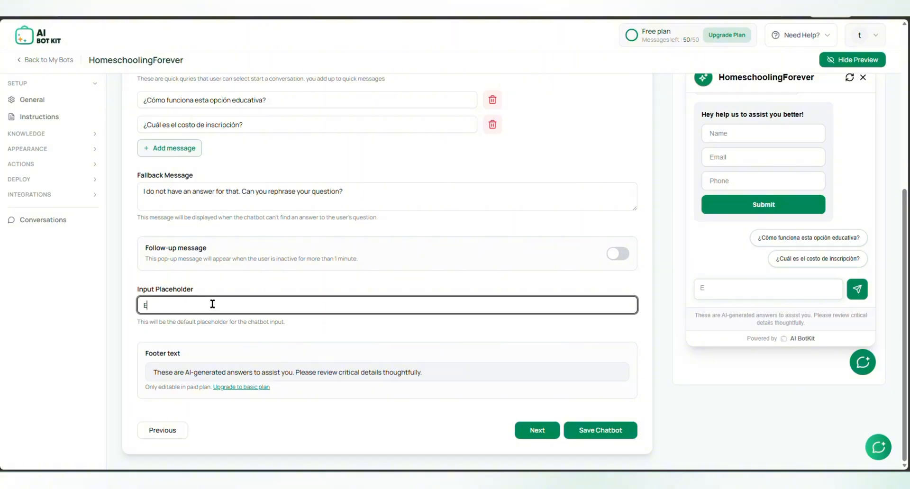
{"action": "type", "text": "scriba su mensaje"}
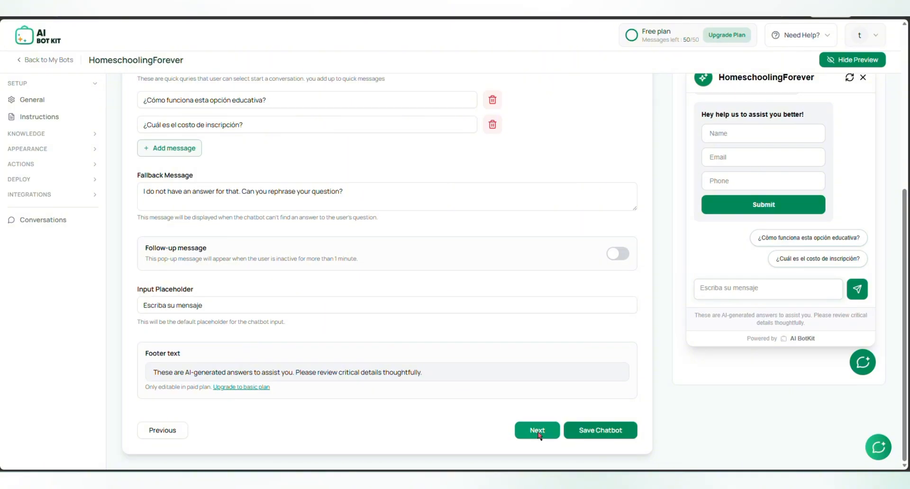
{"action": "left_click", "coordinate": [538, 432]}
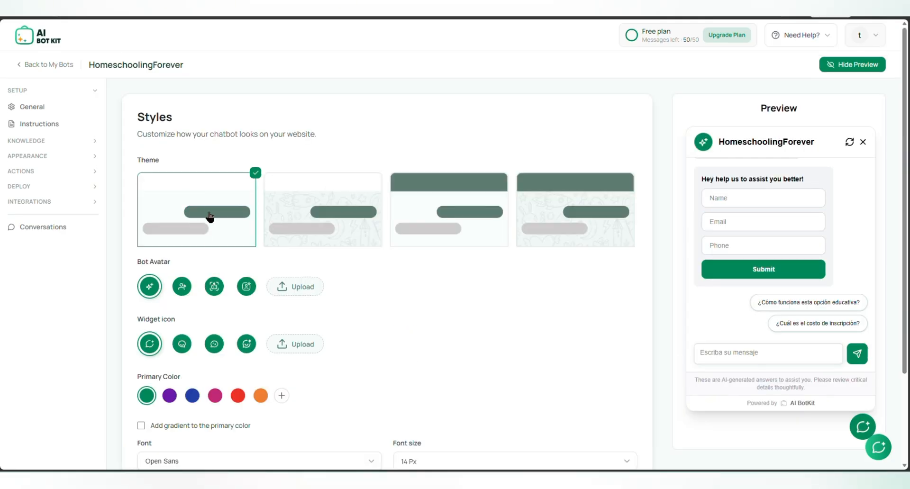
Step: Try the three other chat themes in turn and return to the plain white first theme
{"action": "left_click", "coordinate": [310, 199]}
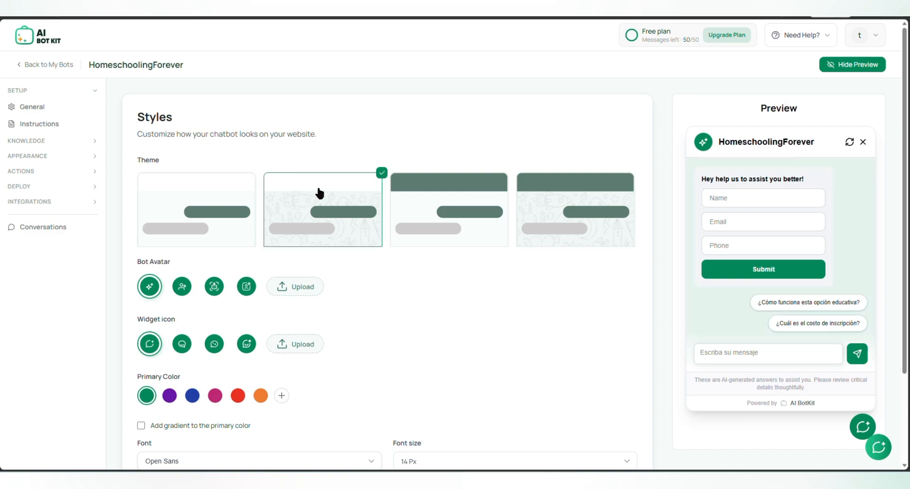
{"action": "left_click", "coordinate": [468, 190]}
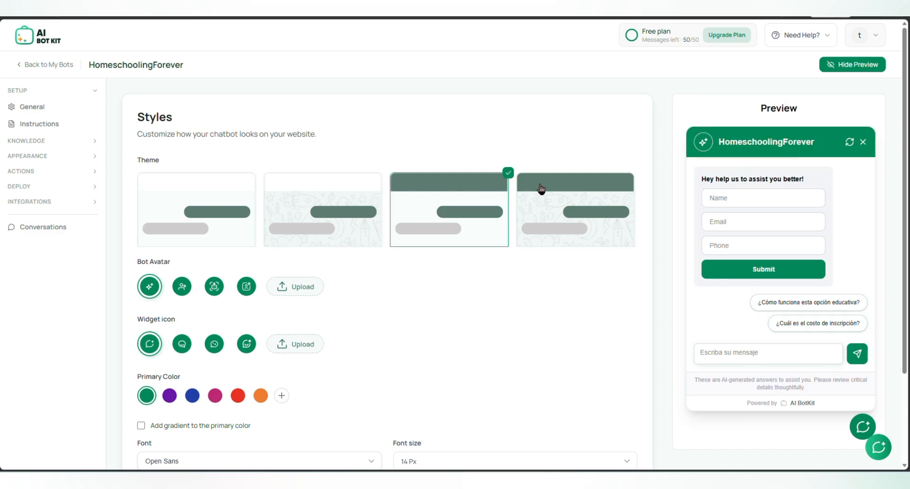
{"action": "left_click", "coordinate": [568, 191]}
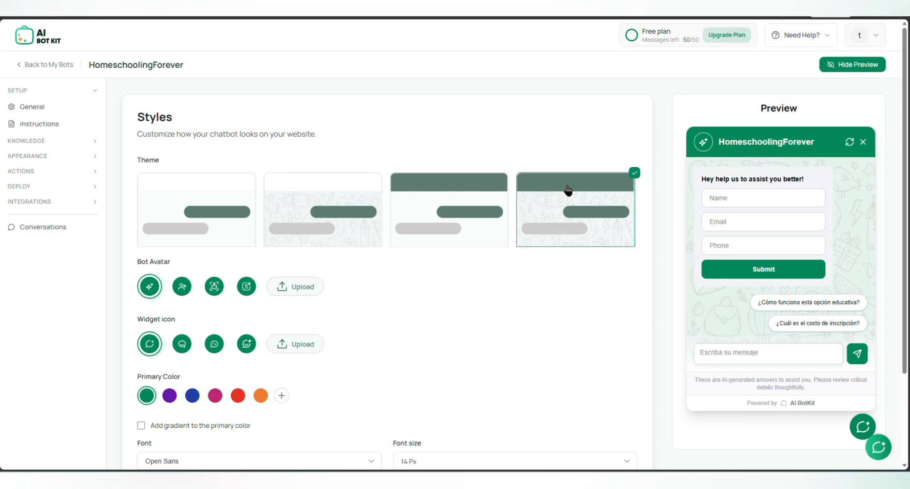
{"action": "left_click", "coordinate": [211, 191]}
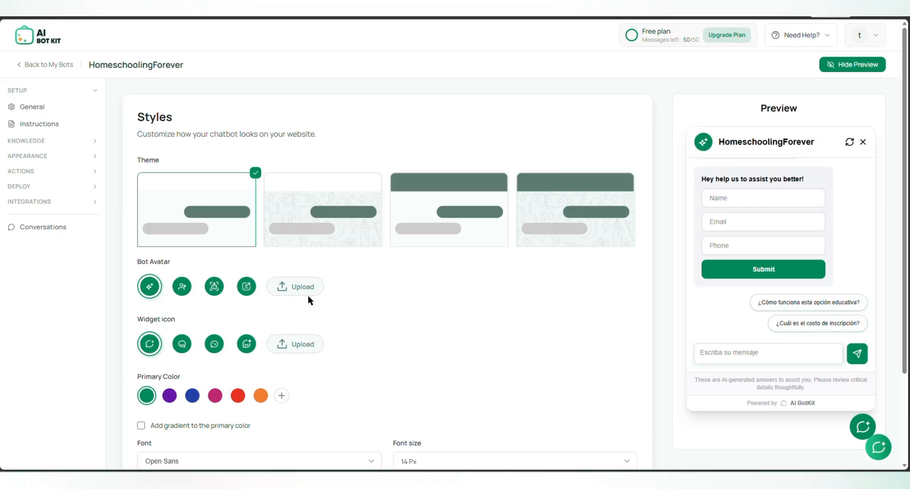
Step: Keep the remaining default styles and disable the Name, Email and Phone No. fields of the Lead Capture contact form
{"action": "scroll", "coordinate": [218, 298], "scroll_direction": "down", "scroll_amount": 1}
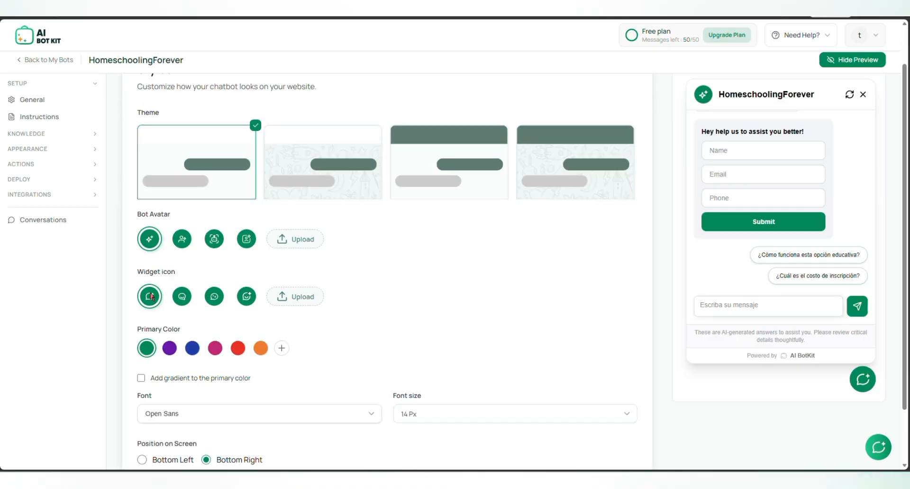
{"action": "scroll", "coordinate": [173, 321], "scroll_direction": "down", "scroll_amount": 1}
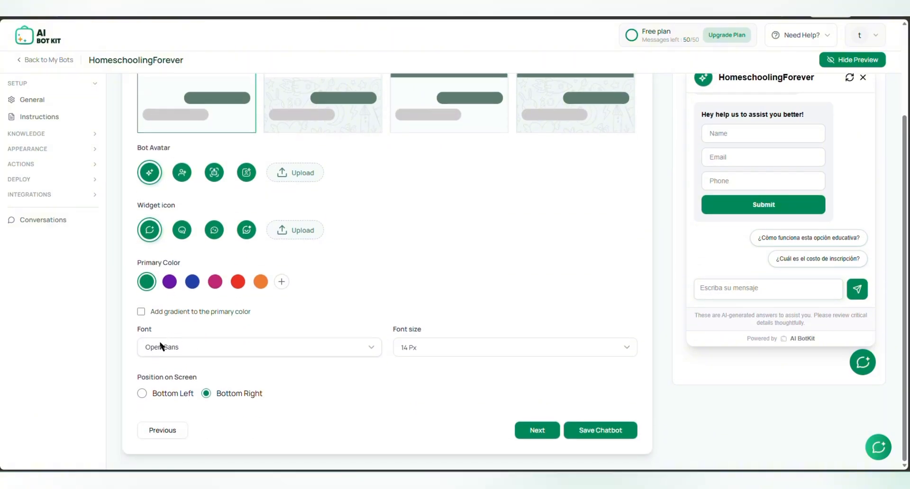
{"action": "left_click", "coordinate": [536, 427]}
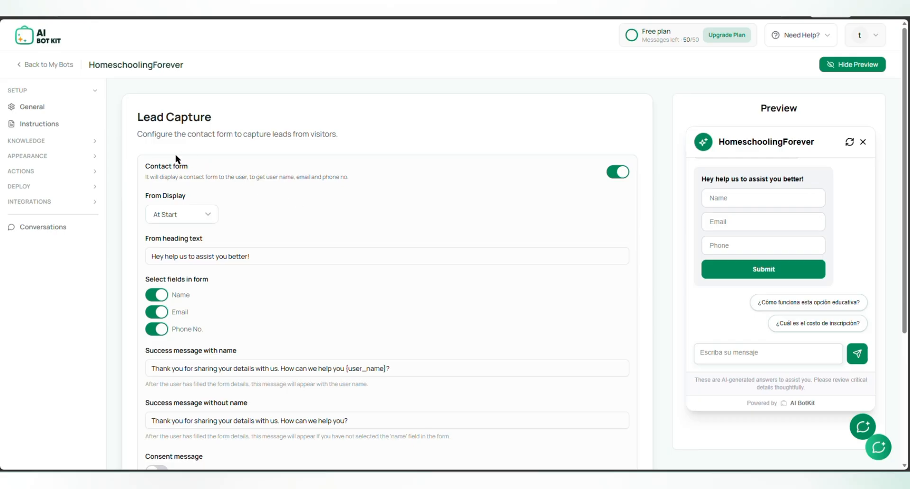
{"action": "left_click", "coordinate": [161, 296]}
{"action": "left_click", "coordinate": [161, 312]}
{"action": "left_click", "coordinate": [161, 329]}
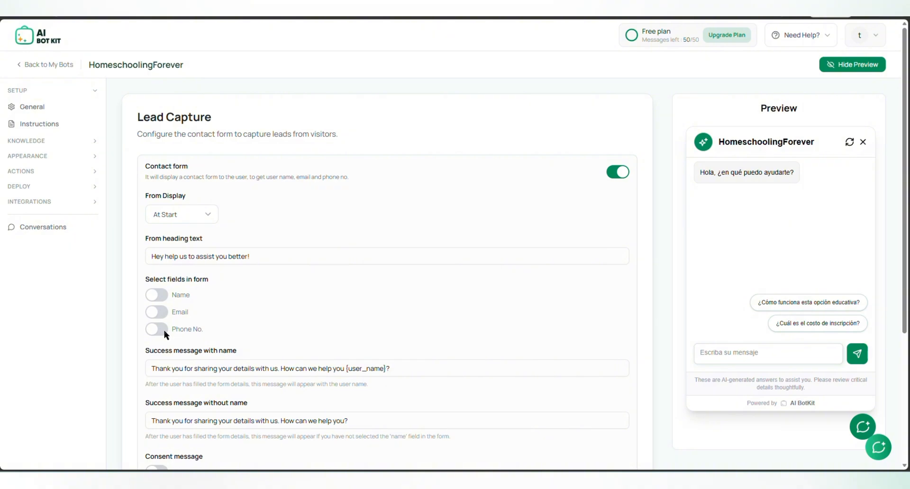
Step: Leave Human Handover, Email Notifications and Webhooks unchanged, keep the chatbot status live and save the chatbot
{"action": "scroll", "coordinate": [255, 224], "scroll_direction": "down", "scroll_amount": 4}
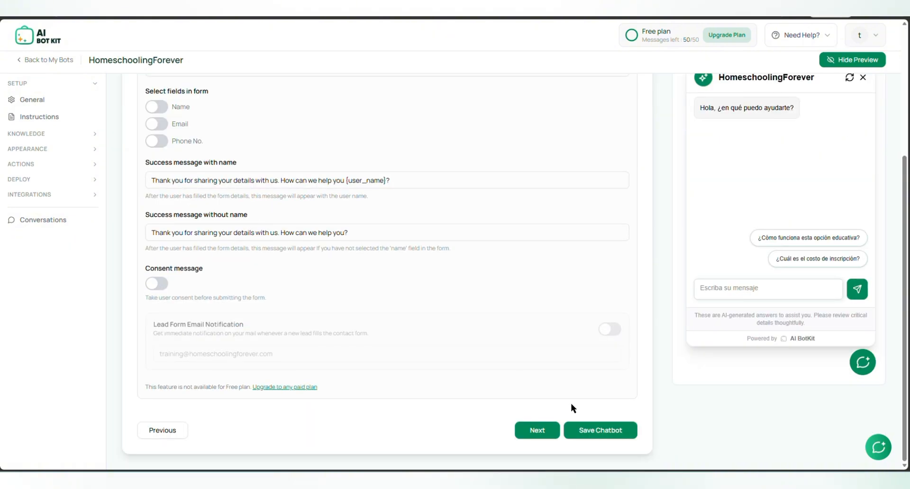
{"action": "left_click", "coordinate": [538, 431]}
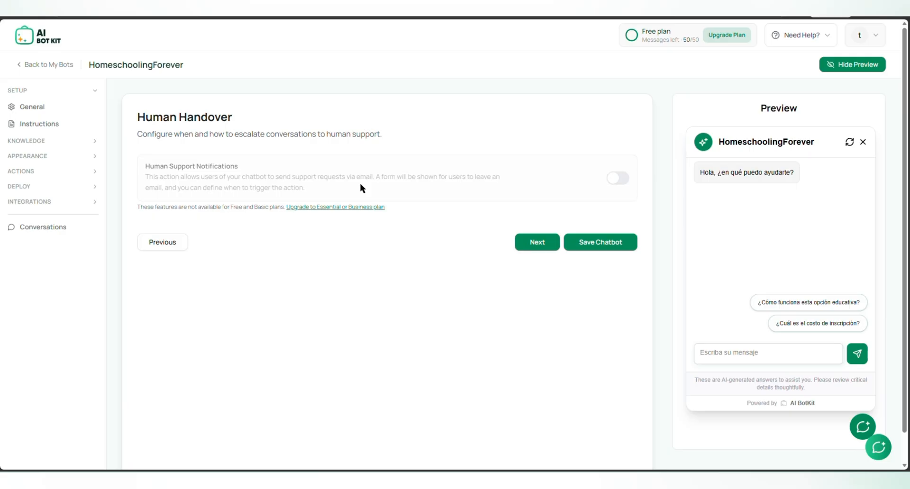
{"action": "left_click", "coordinate": [543, 244]}
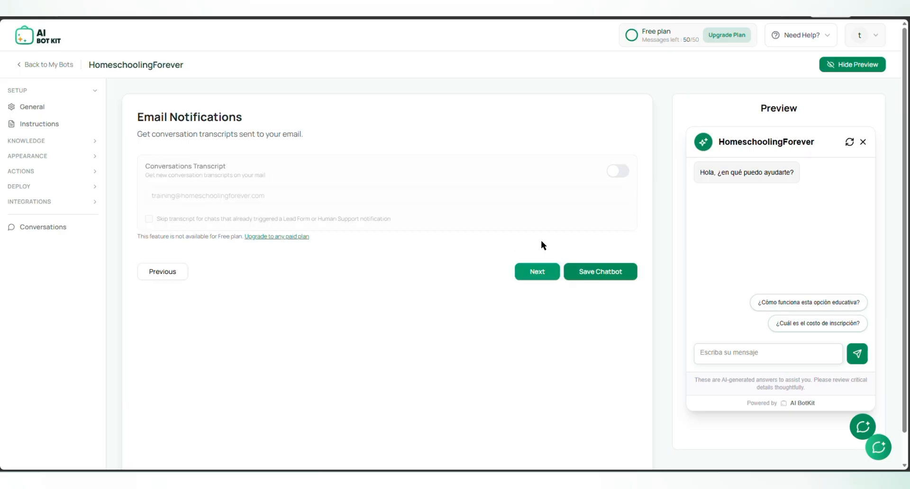
{"action": "left_click", "coordinate": [537, 274]}
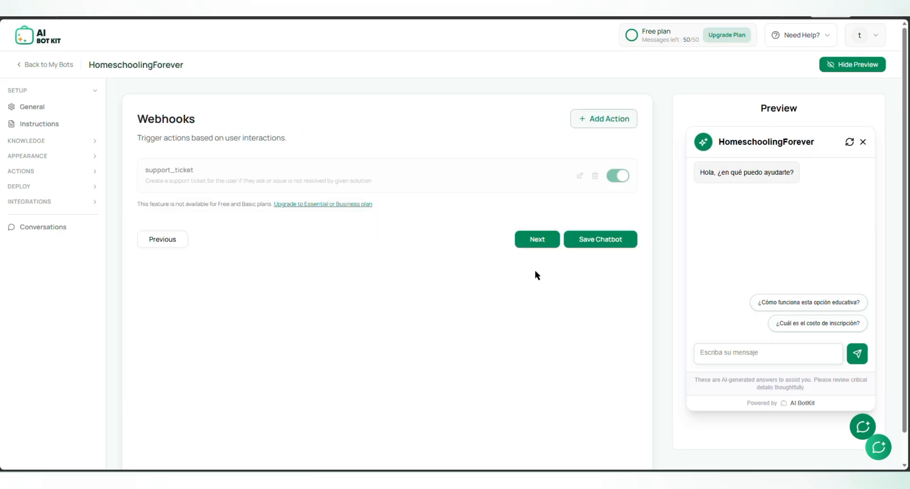
{"action": "left_click", "coordinate": [546, 244]}
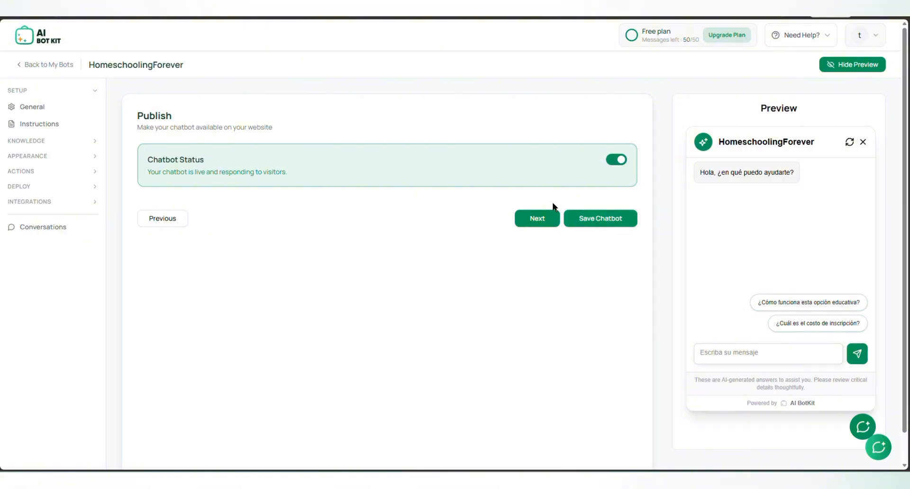
{"action": "left_click", "coordinate": [600, 223]}
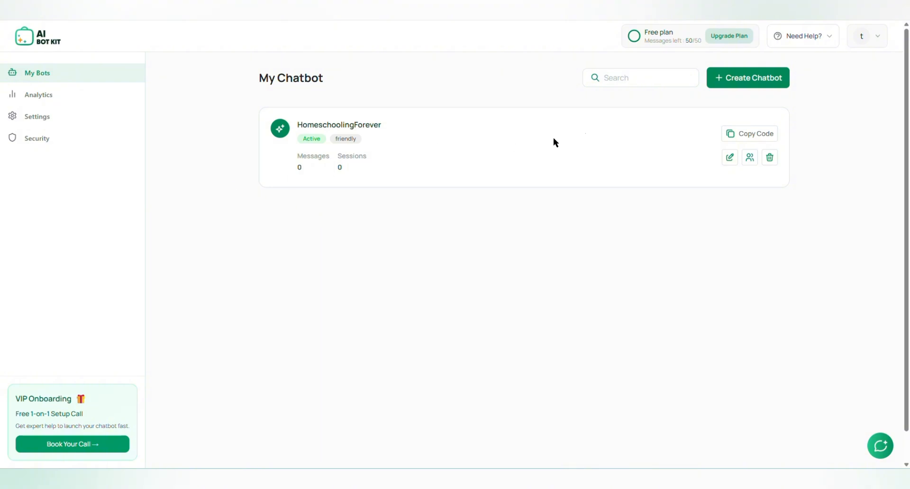
Step: Copy the HomeschoolingForever chatbot's embed code and open the Astra theme's footer.php in the WordPress Theme File Editor
{"action": "left_click", "coordinate": [749, 137]}
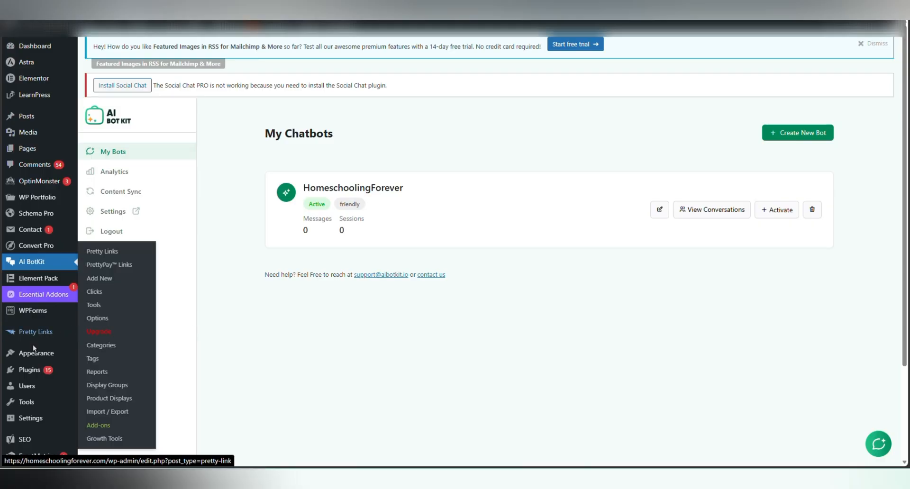
{"action": "mouse_move", "coordinate": [36, 355]}
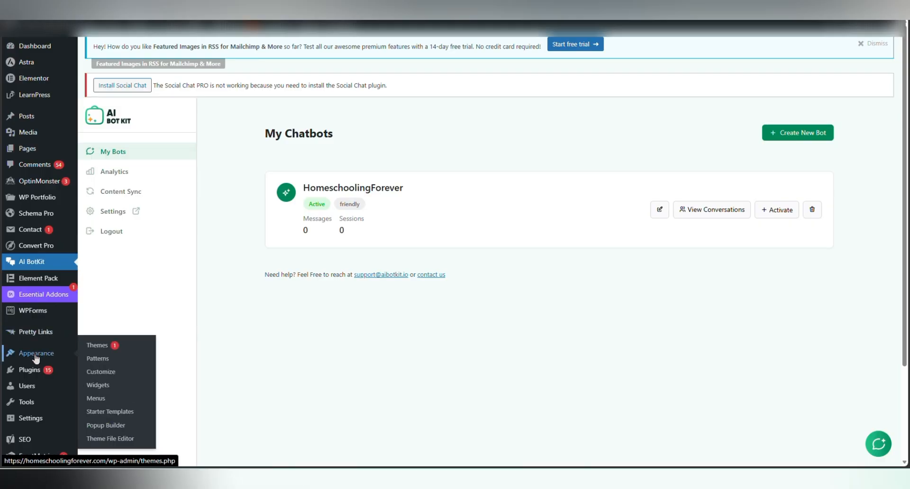
{"action": "left_click", "coordinate": [112, 440]}
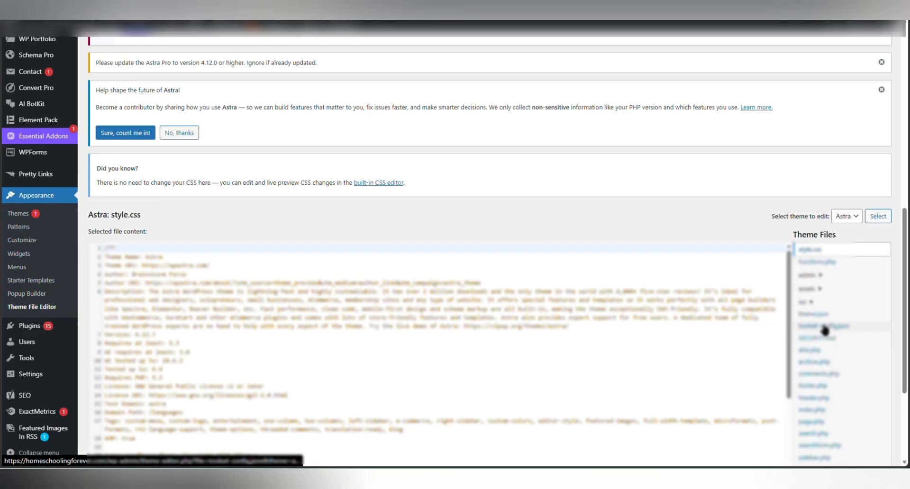
{"action": "scroll", "coordinate": [830, 351], "scroll_direction": "down", "scroll_amount": 1}
{"action": "left_click", "coordinate": [830, 352]}
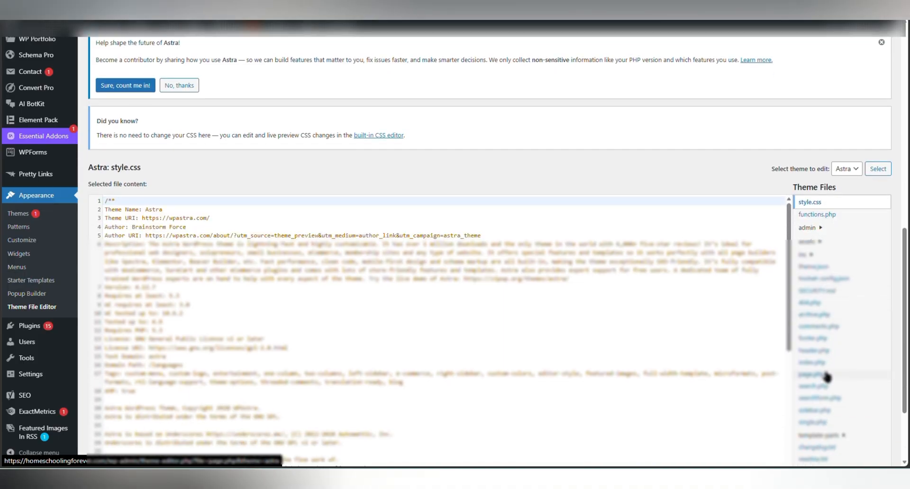
Step: Insert blank lines above the closing body tag in footer.php and paste the chatbot's embed code there
{"action": "scroll", "coordinate": [819, 340], "scroll_direction": "down", "scroll_amount": 8}
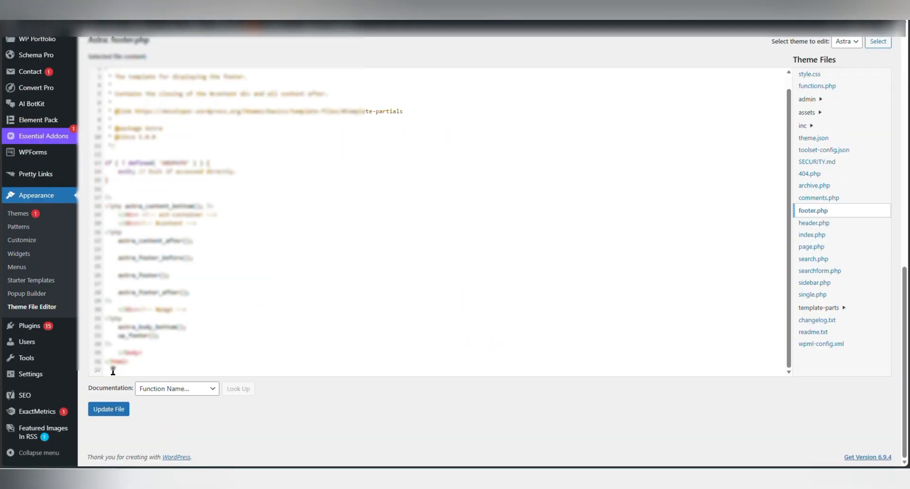
{"action": "left_click", "coordinate": [119, 344]}
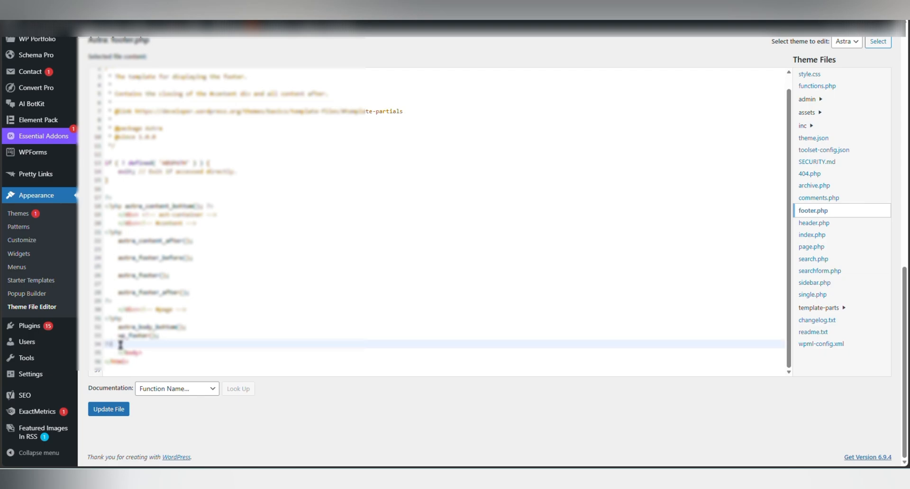
{"action": "key", "text": "Return"}
{"action": "key", "text": "Return"}
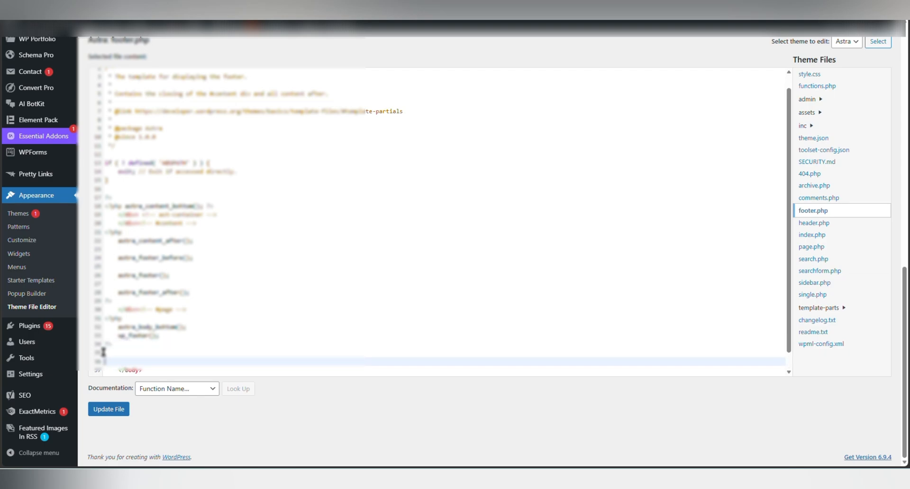
{"action": "left_click", "coordinate": [111, 351]}
{"action": "key", "text": "ctrl+v"}
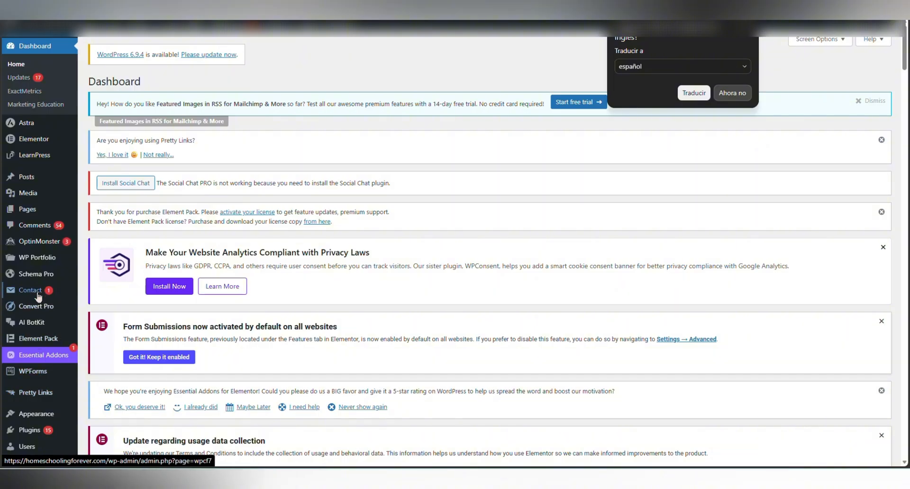
Step: Find WP Rocket among the installed WordPress plugins and open its settings at the Dashboard section
{"action": "mouse_move", "coordinate": [34, 186]}
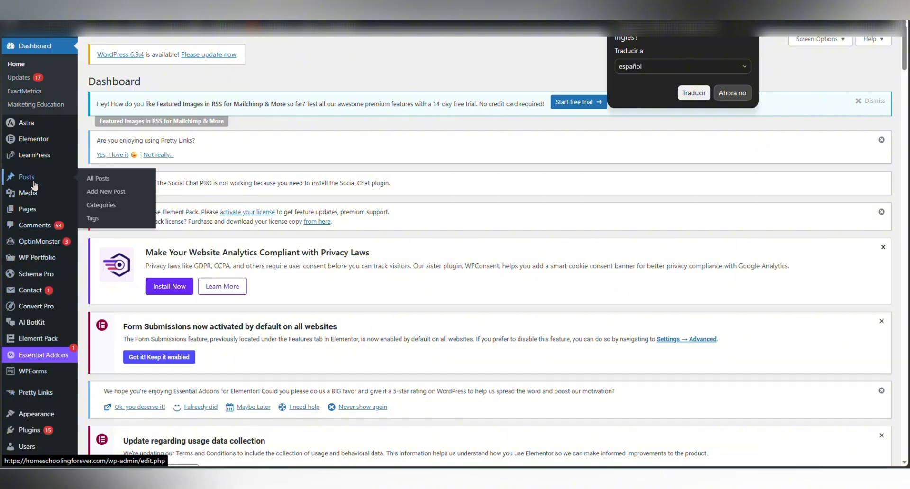
{"action": "scroll", "coordinate": [38, 394], "scroll_direction": "down", "scroll_amount": 1}
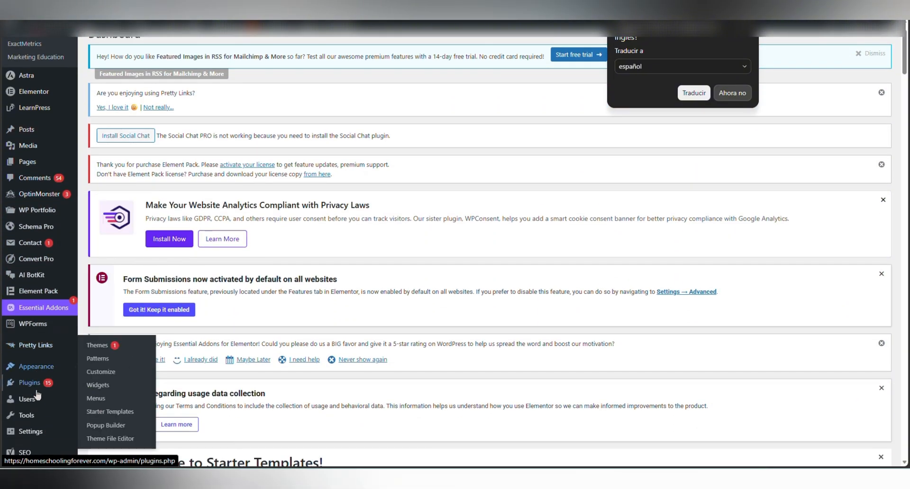
{"action": "scroll", "coordinate": [38, 389], "scroll_direction": "down", "scroll_amount": 1}
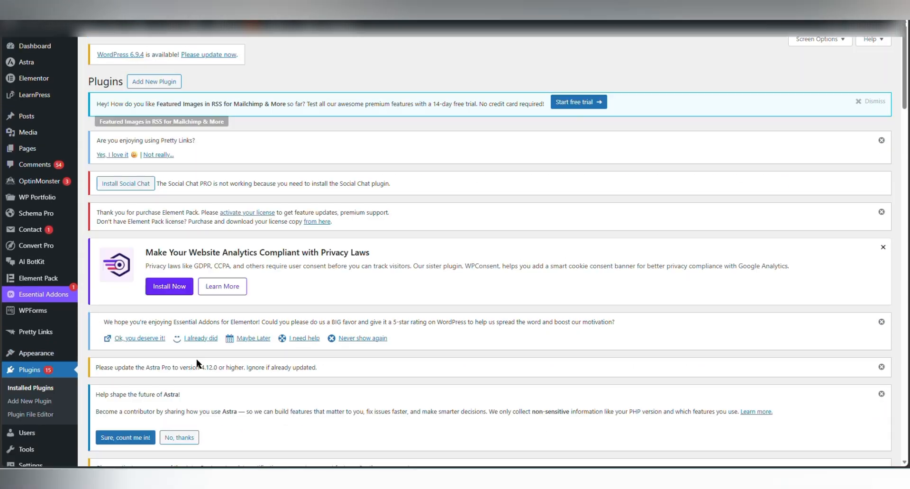
{"action": "scroll", "coordinate": [674, 427], "scroll_direction": "down", "scroll_amount": 20}
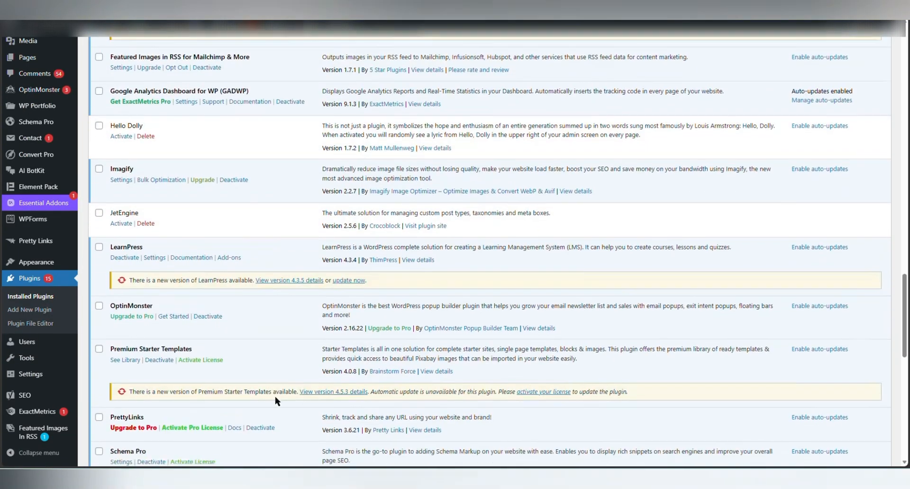
{"action": "scroll", "coordinate": [275, 399], "scroll_direction": "down", "scroll_amount": 10}
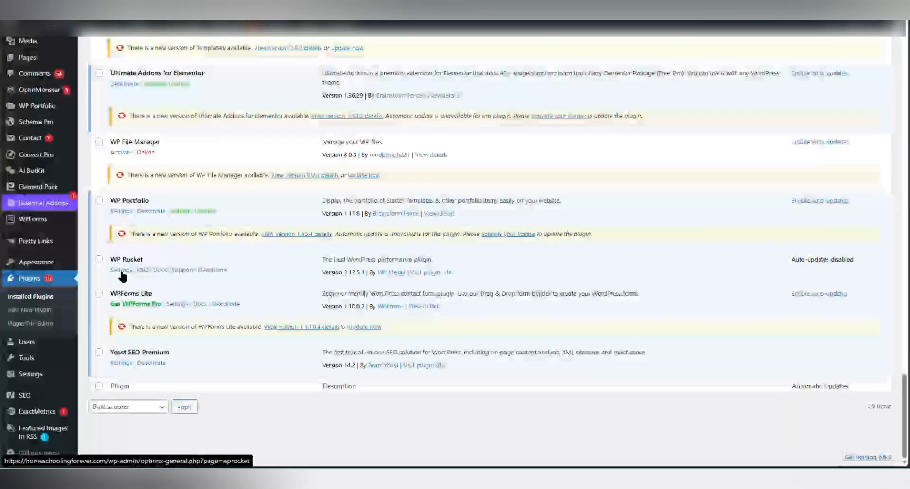
{"action": "left_click", "coordinate": [123, 276]}
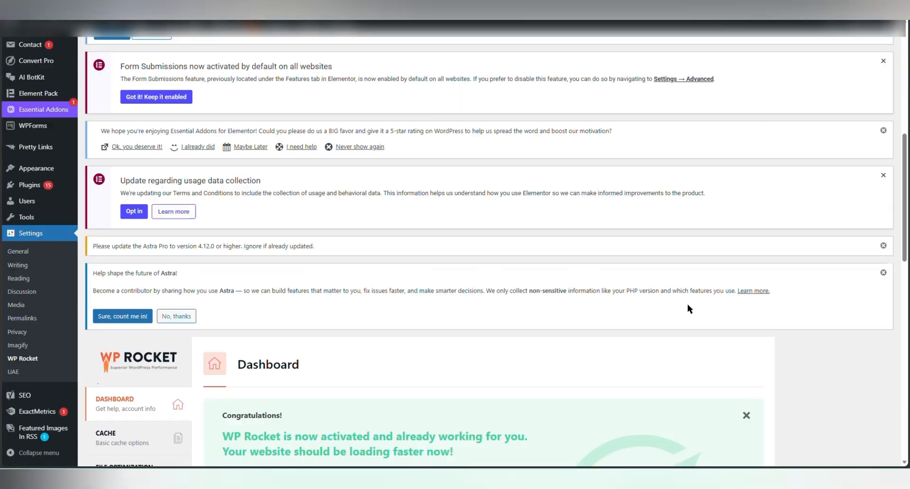
{"action": "scroll", "coordinate": [689, 308], "scroll_direction": "down", "scroll_amount": 6}
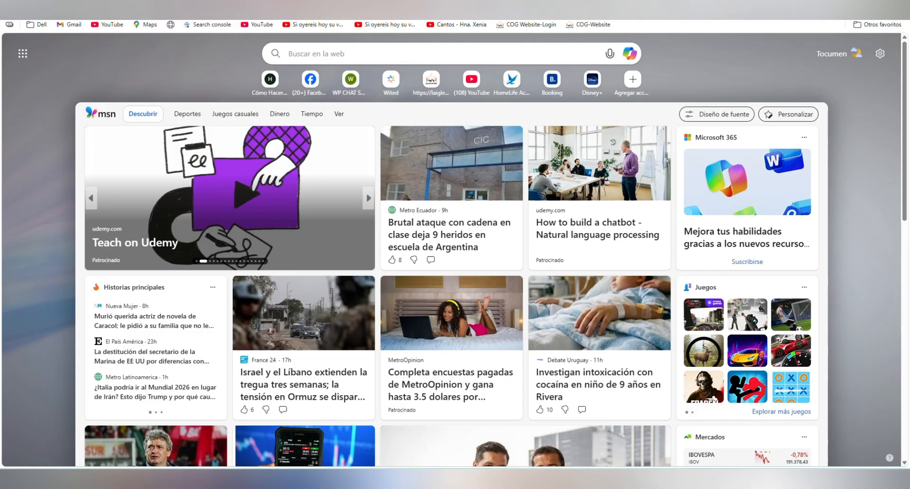
Step: Visit the HomeschoolingForever website, open its chatbot and send the suggested question "¿Cómo funciona esta opción educativa?"
{"action": "type", "text": "ho"}
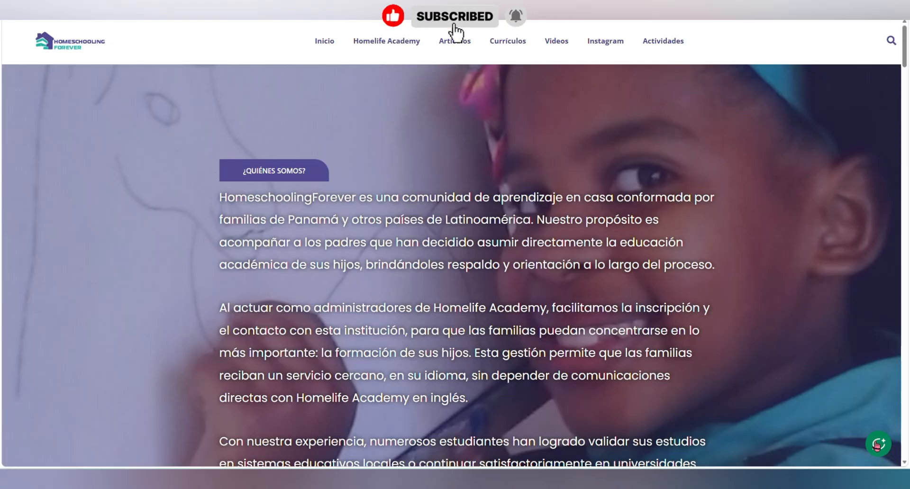
{"action": "left_click", "coordinate": [878, 446]}
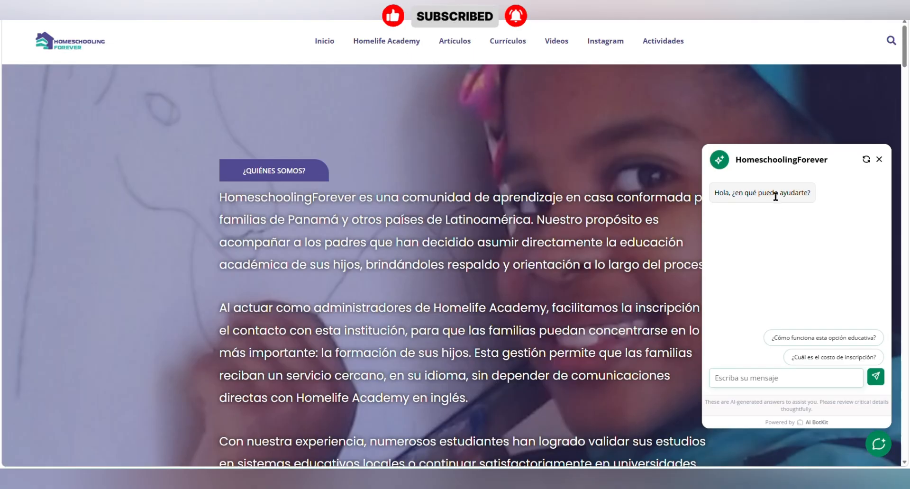
{"action": "left_click", "coordinate": [801, 338]}
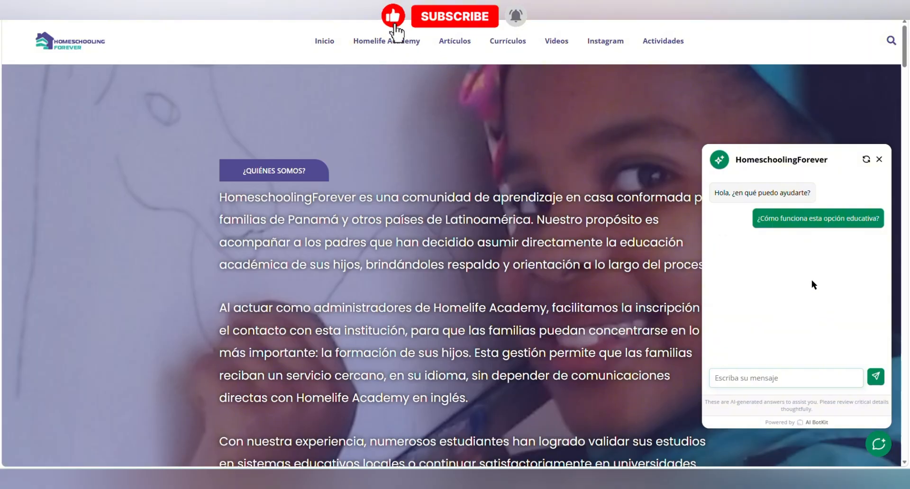